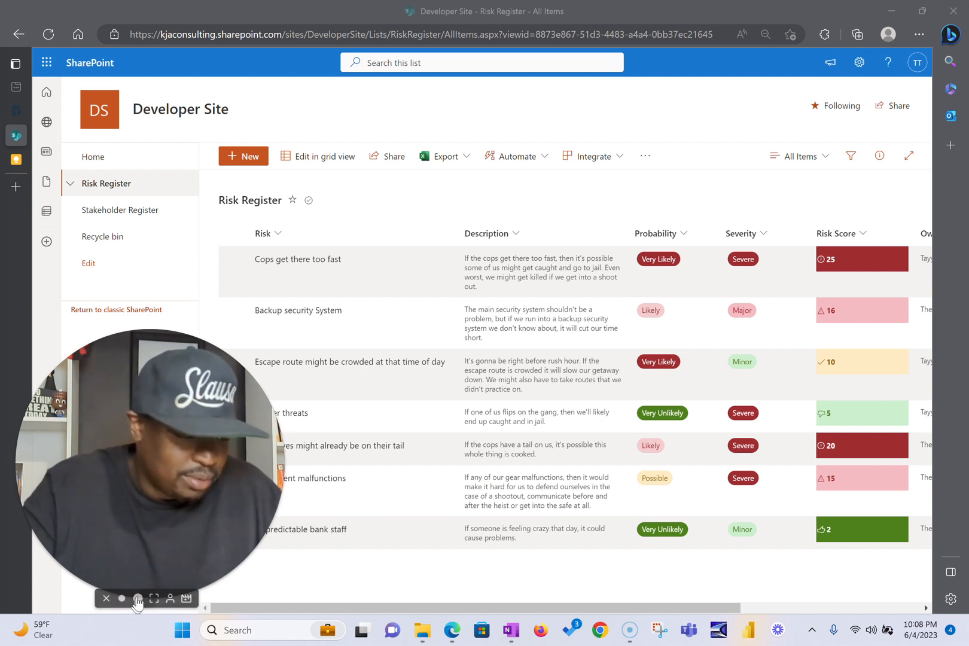
pyautogui.click(121, 599)
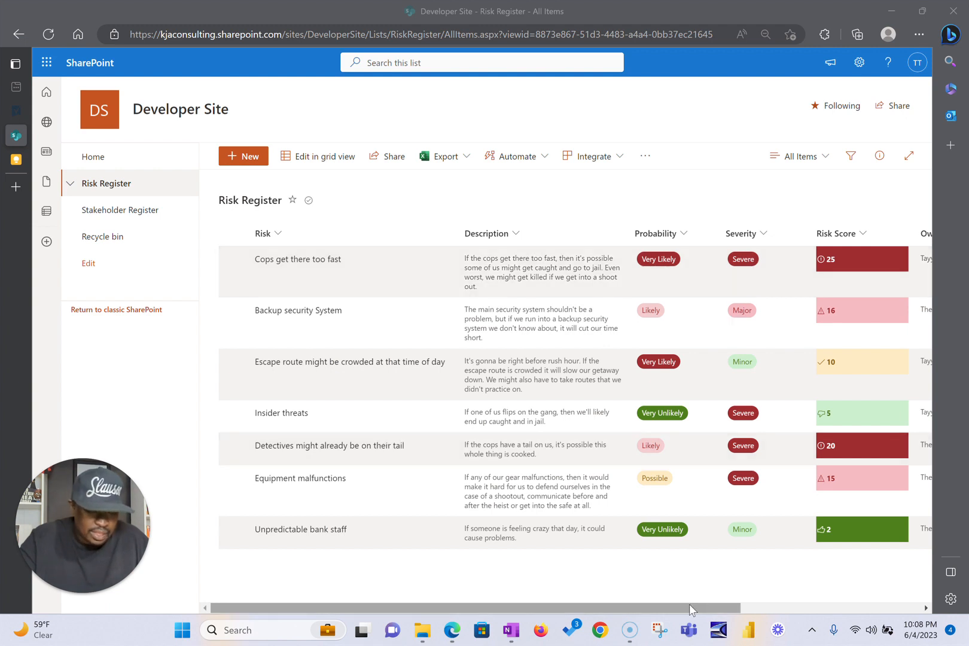
pyautogui.moveTo(687, 608); pyautogui.dragTo(793, 607)
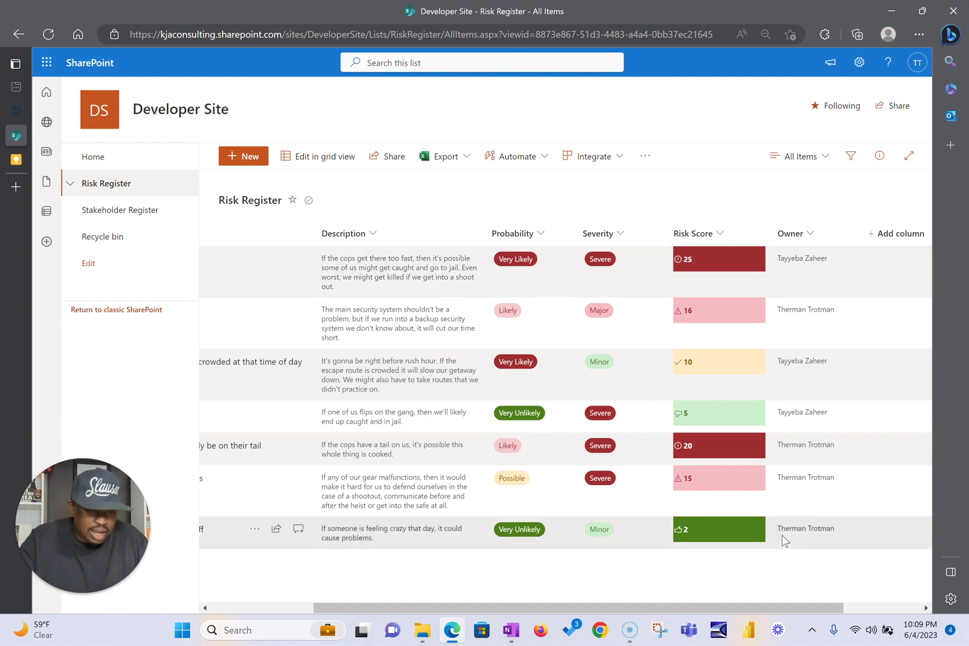
pyautogui.moveTo(756, 602); pyautogui.dragTo(624, 601)
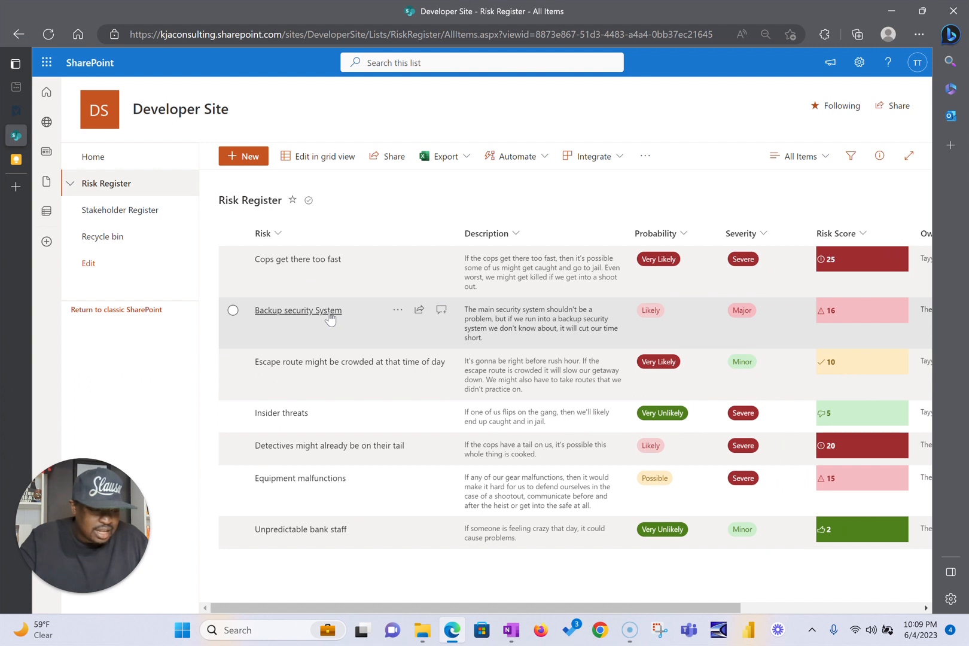
# Set the Probability of the "Cops get there too fast" risk to Likely and close its details.
pyautogui.doubleClick(352, 282)
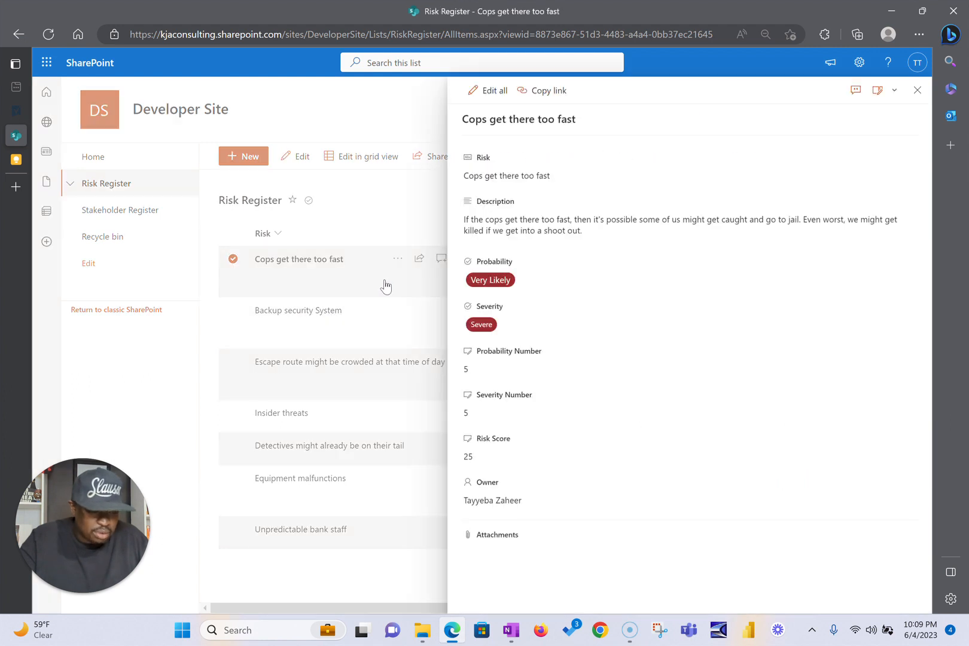
pyautogui.click(521, 293)
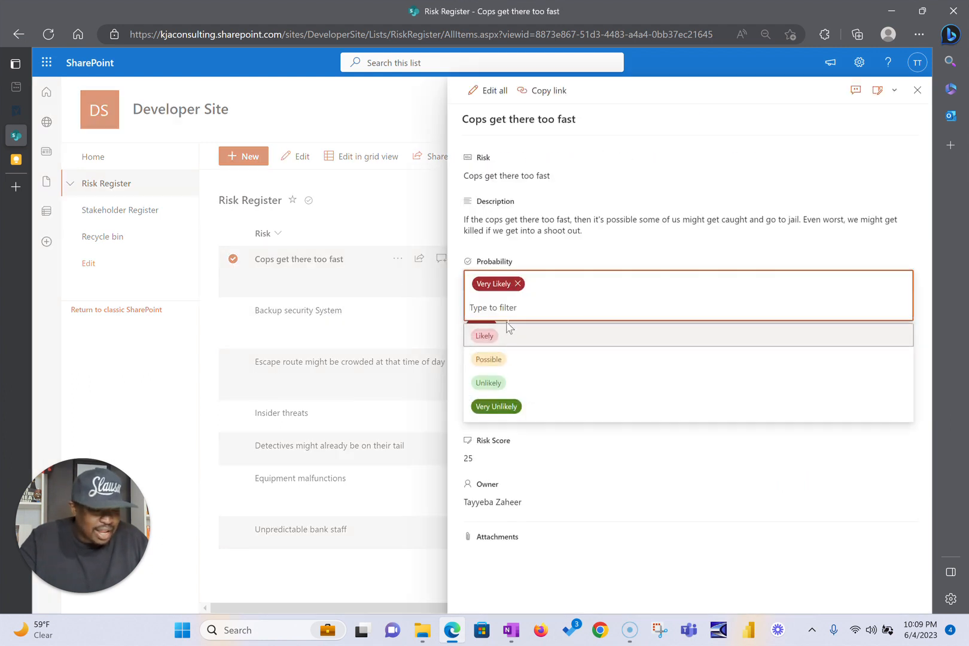
pyautogui.click(505, 342)
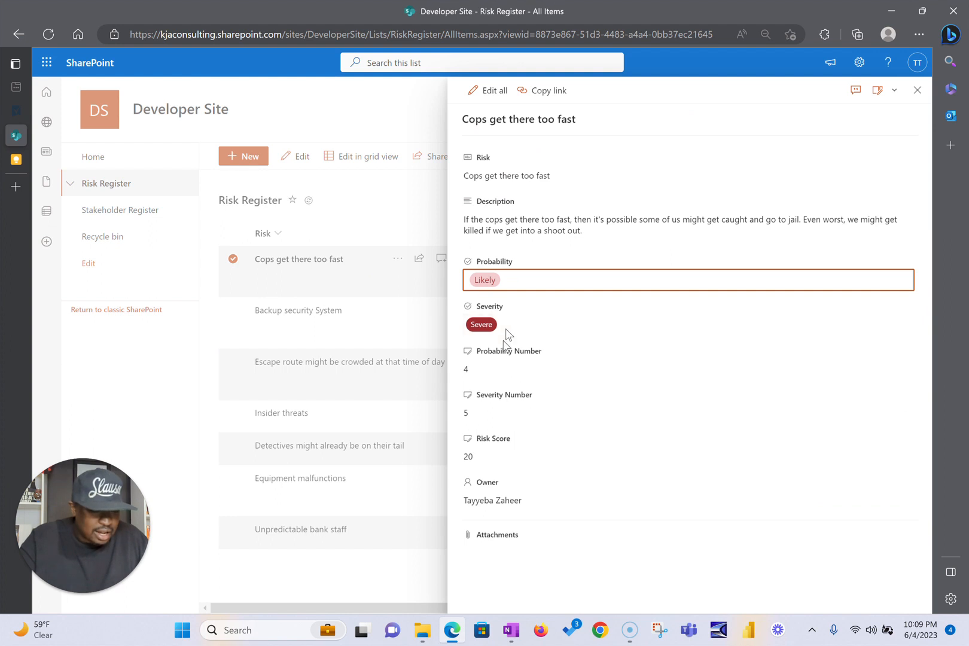
pyautogui.click(916, 90)
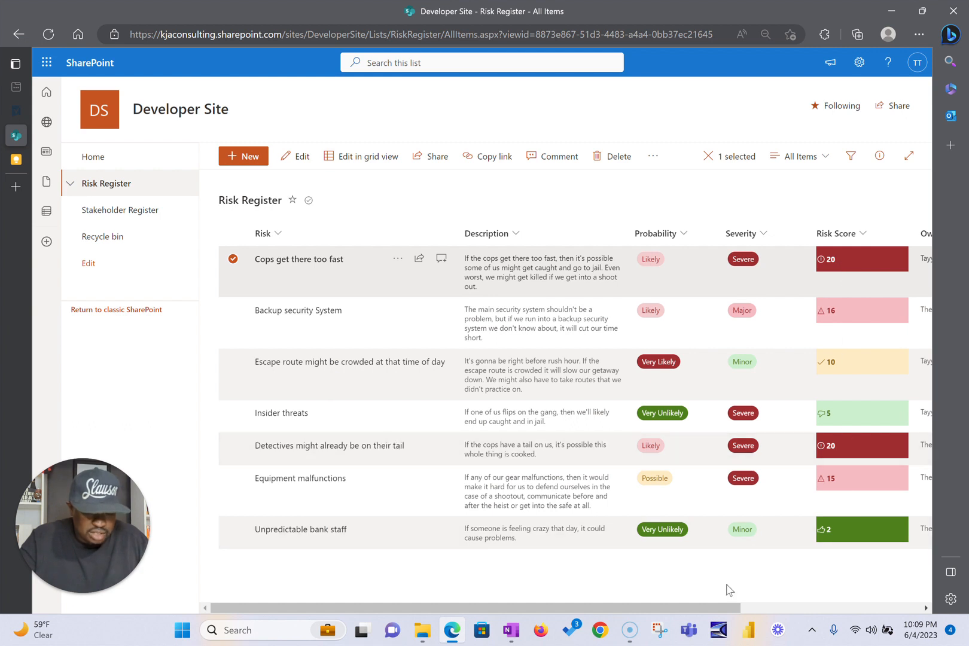
# Review the risk scores and owners, clear the row selection and show the Risks I Own view.
pyautogui.moveTo(731, 608); pyautogui.dragTo(884, 608)
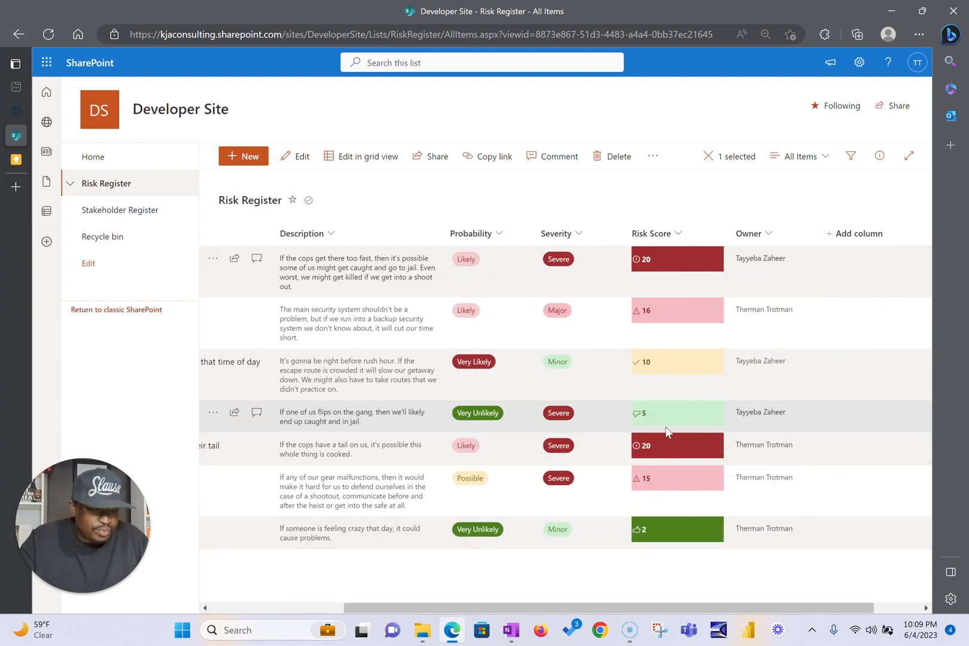
pyautogui.moveTo(374, 608); pyautogui.dragTo(254, 607)
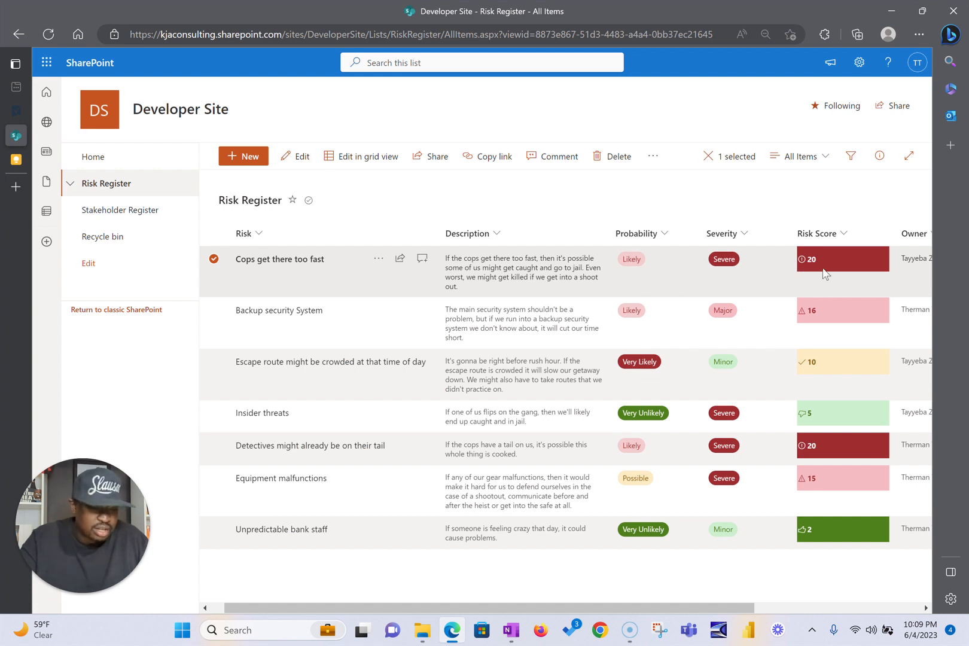
pyautogui.moveTo(632, 605); pyautogui.dragTo(726, 628)
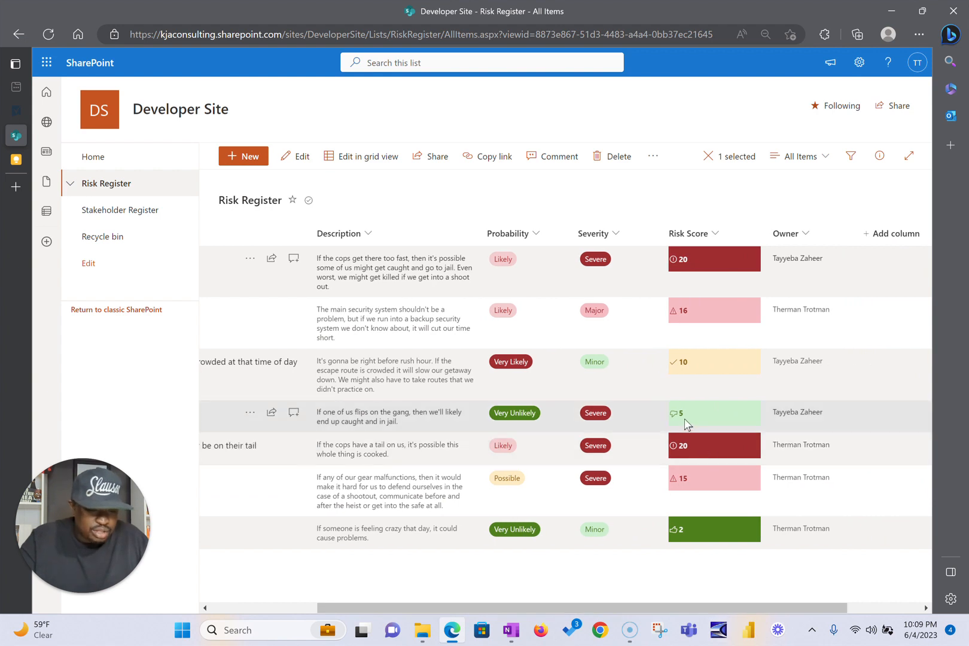
pyautogui.click(708, 156)
pyautogui.click(800, 156)
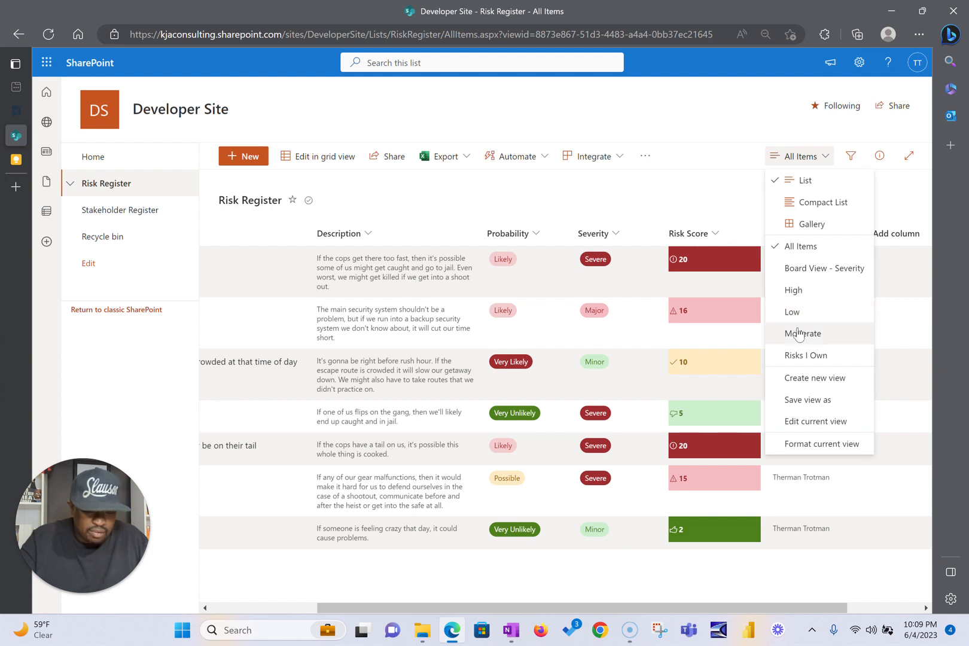
pyautogui.click(801, 355)
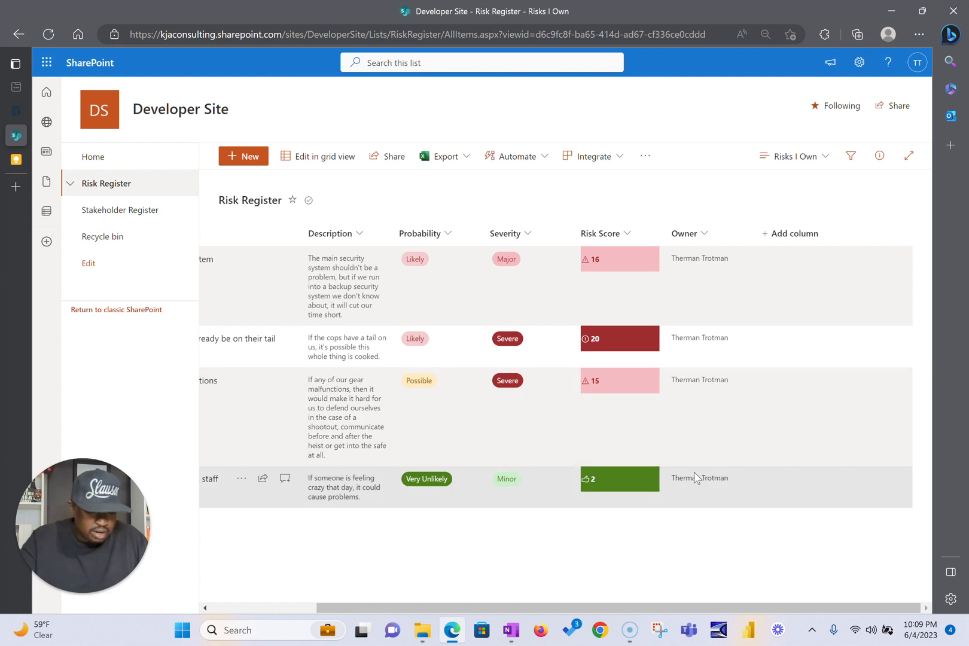
pyautogui.moveTo(706, 604); pyautogui.dragTo(475, 592)
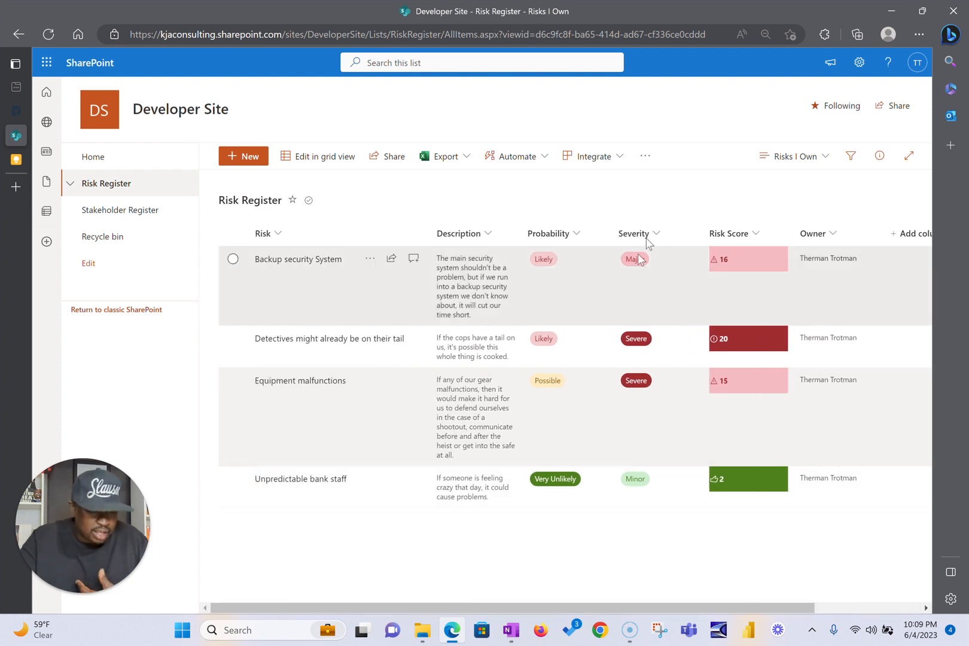
# Return the Risk Register to the All Items view and look through every risk and its owner.
pyautogui.click(791, 156)
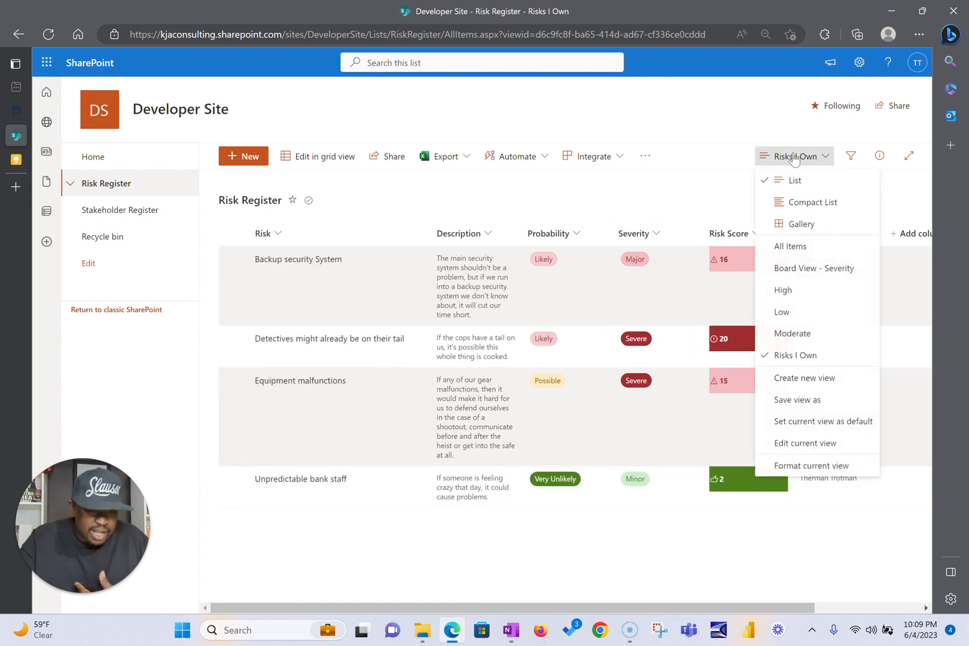
pyautogui.click(792, 248)
pyautogui.scroll(-2, 631, 371)
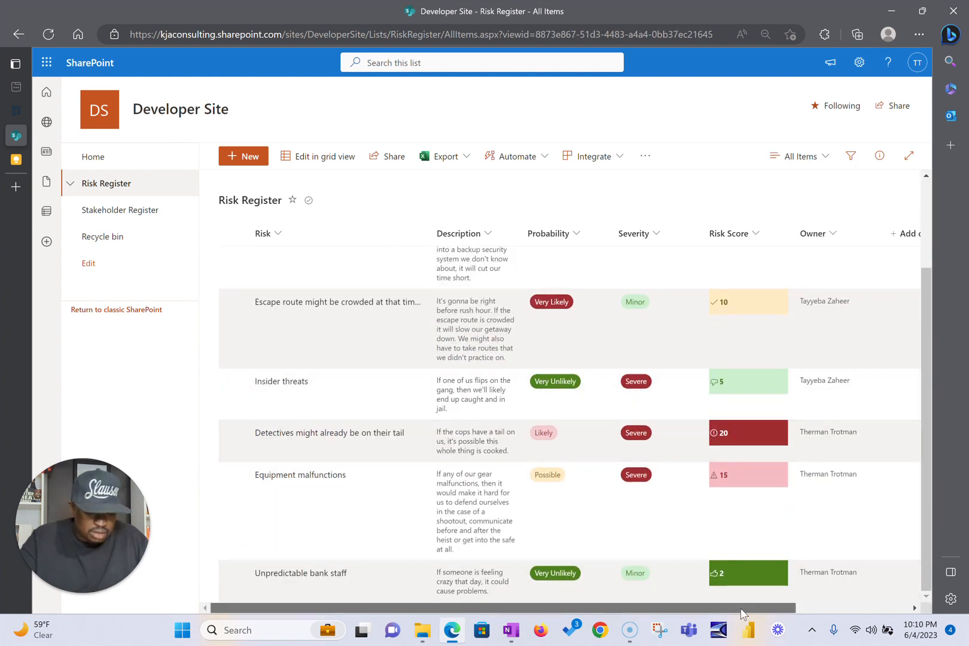
pyautogui.moveTo(736, 604); pyautogui.dragTo(849, 605)
pyautogui.scroll(2, 720, 402)
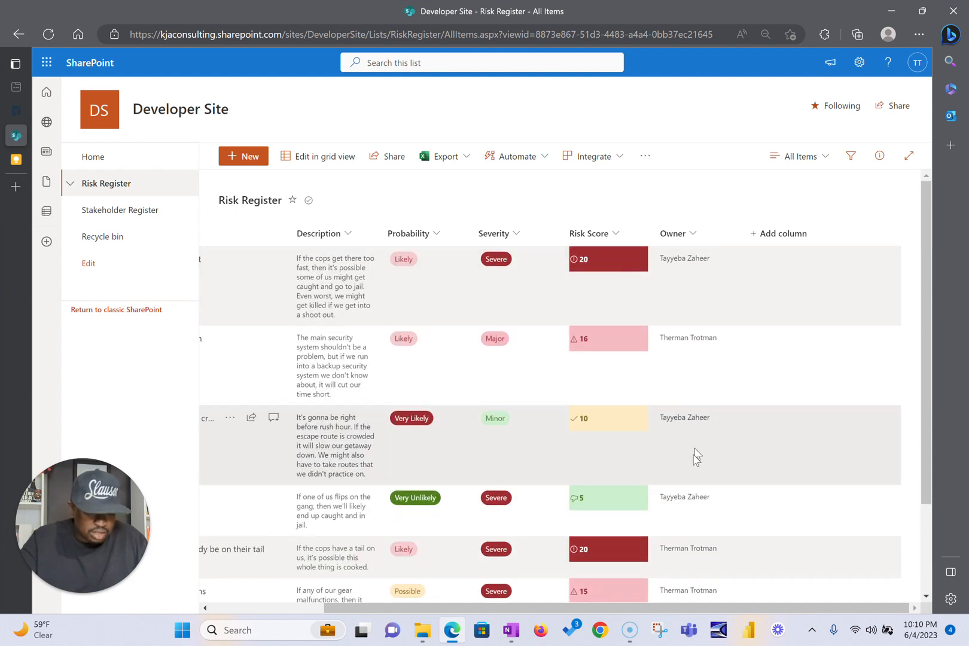
# Switch the Risk Register to the Risks I Own view and widen the Description column.
pyautogui.click(800, 157)
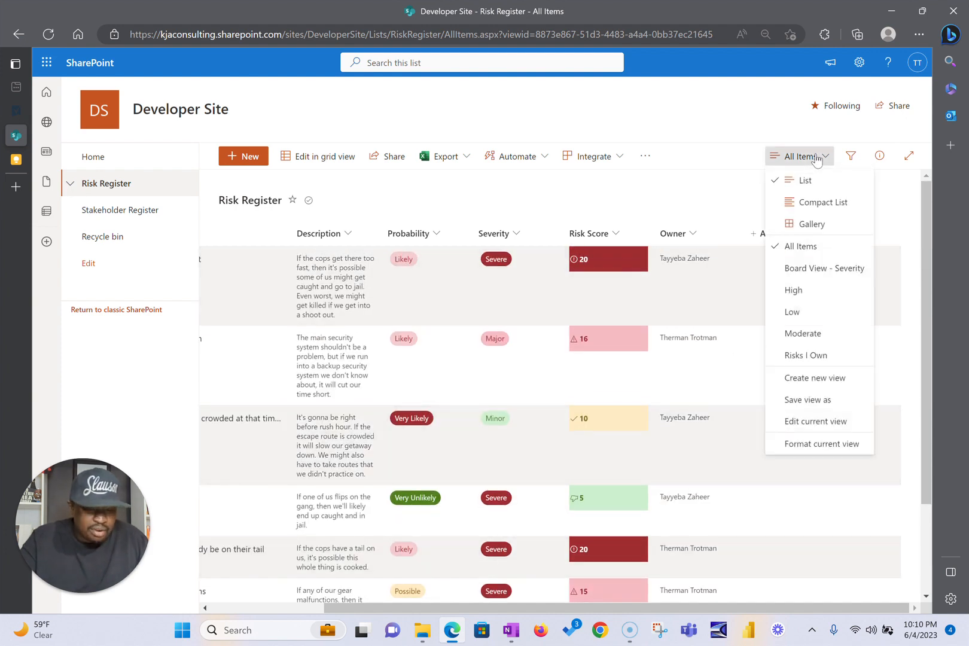
pyautogui.click(814, 354)
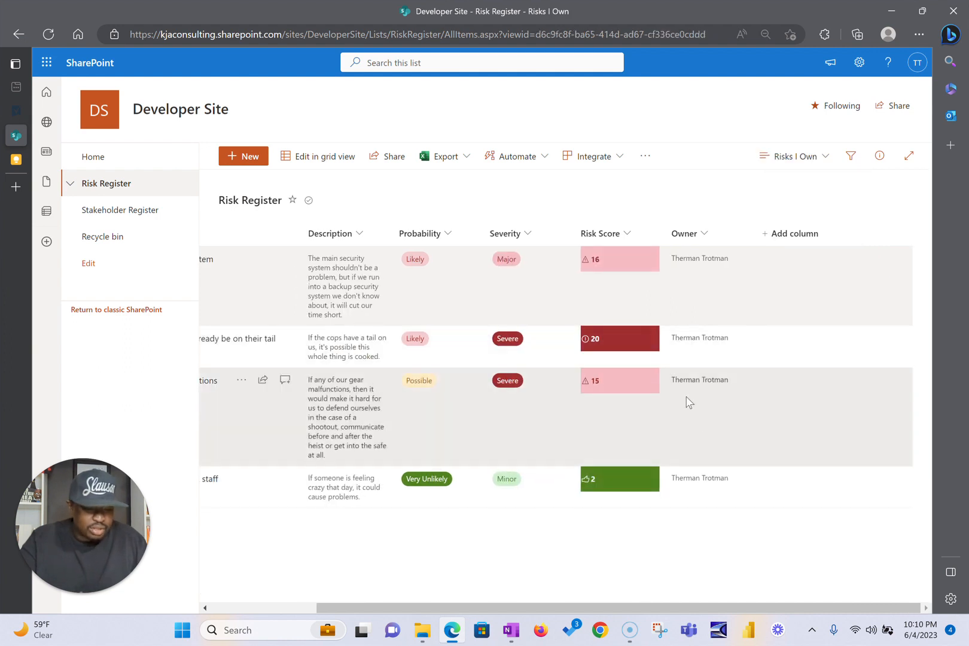
pyautogui.moveTo(601, 603); pyautogui.dragTo(496, 603)
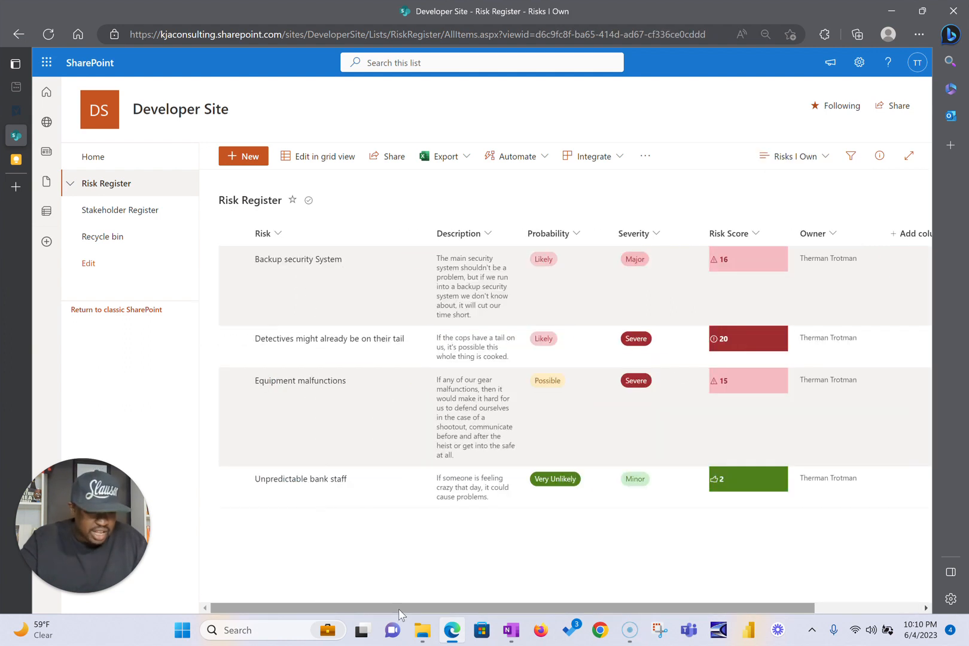
pyautogui.moveTo(521, 233); pyautogui.dragTo(650, 235)
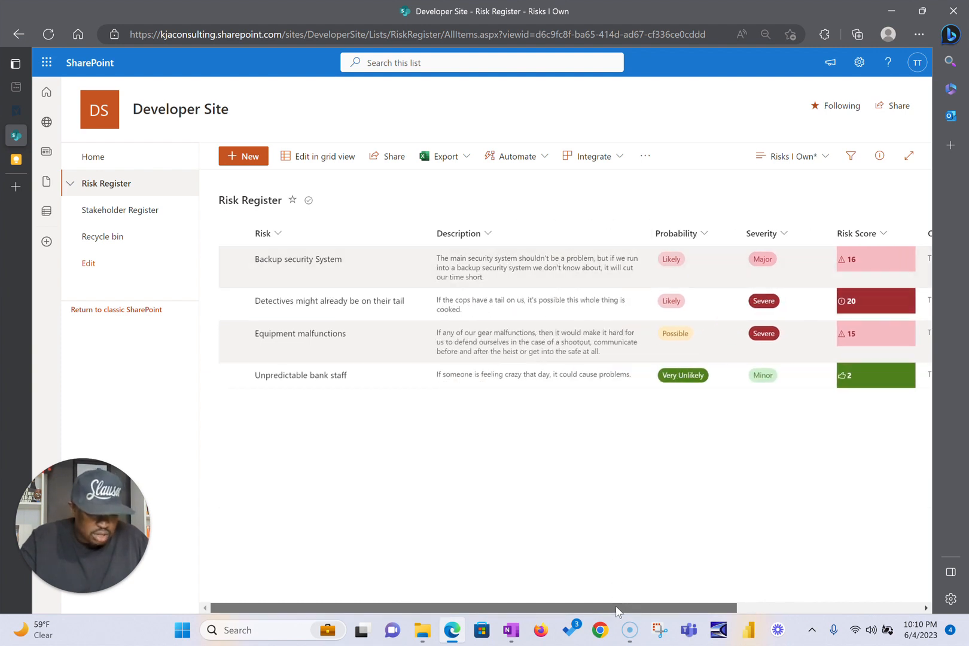
pyautogui.click(817, 605)
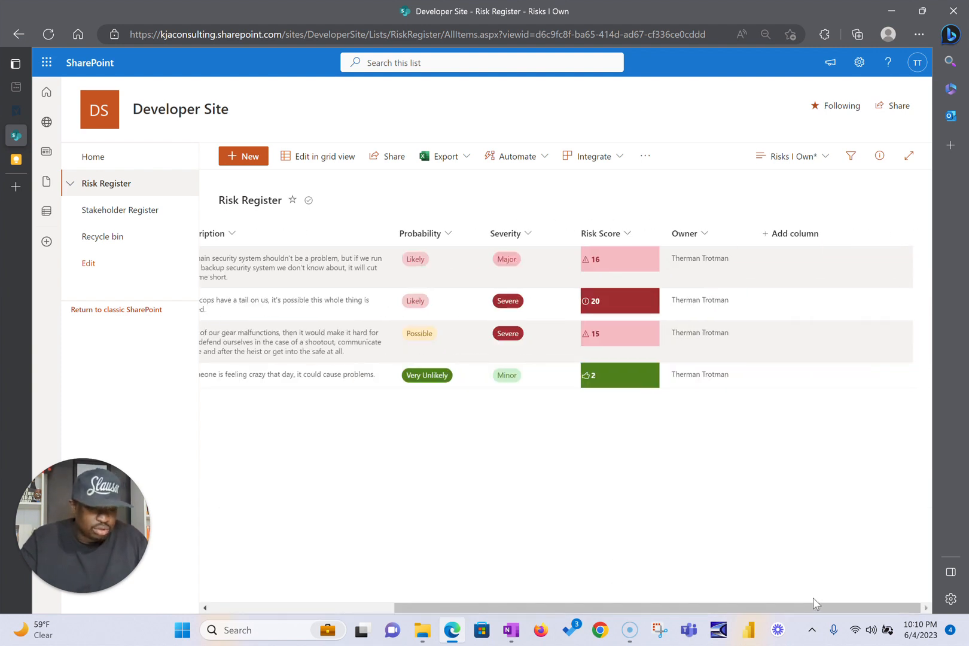
# Set the Severity of the "Backup security System" risk to Severe and close its details.
pyautogui.click(443, 275)
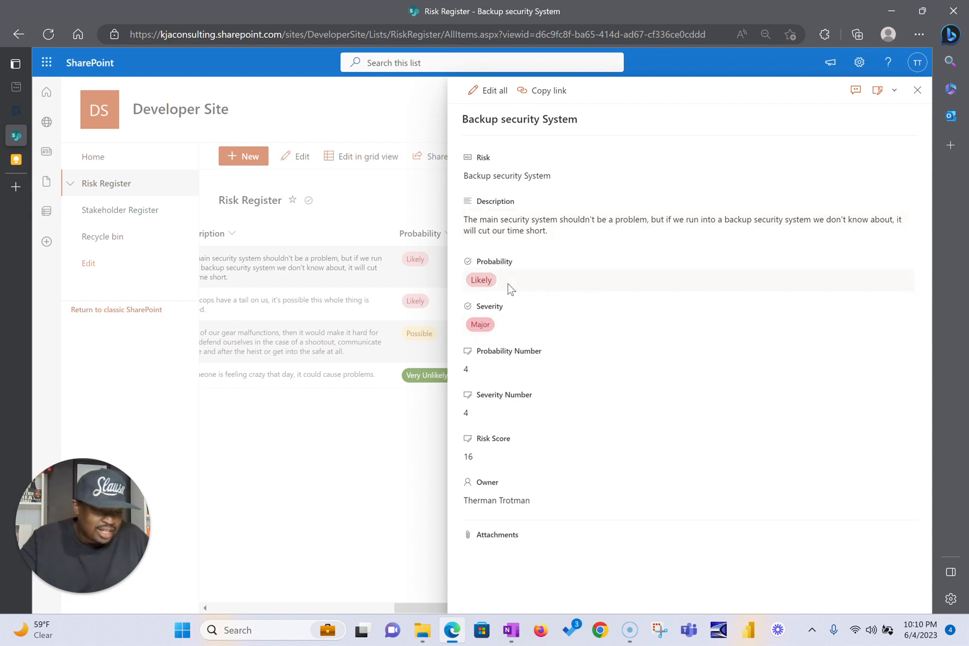
pyautogui.click(529, 331)
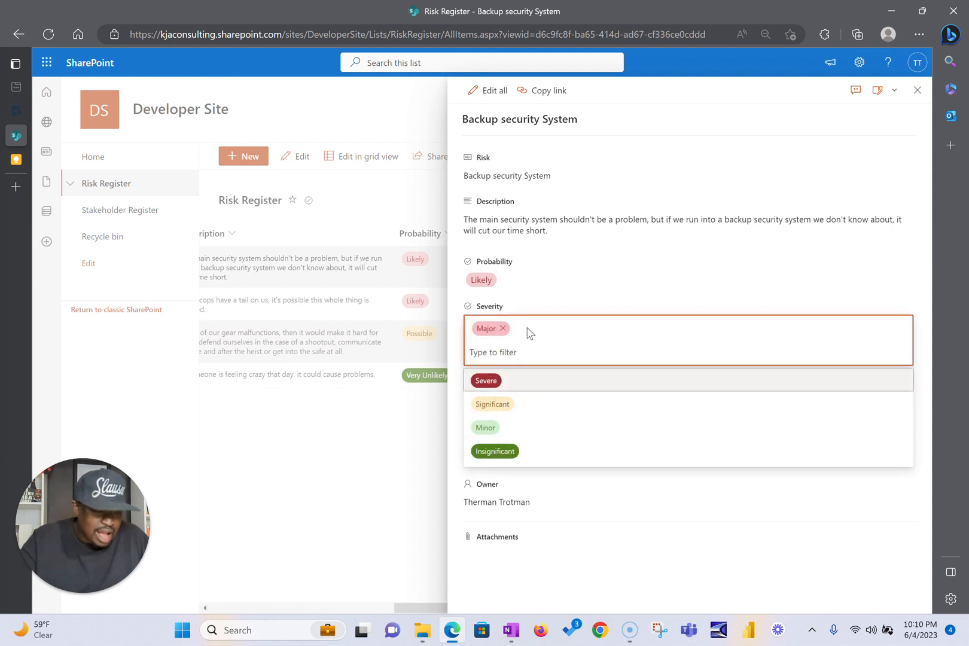
pyautogui.click(493, 382)
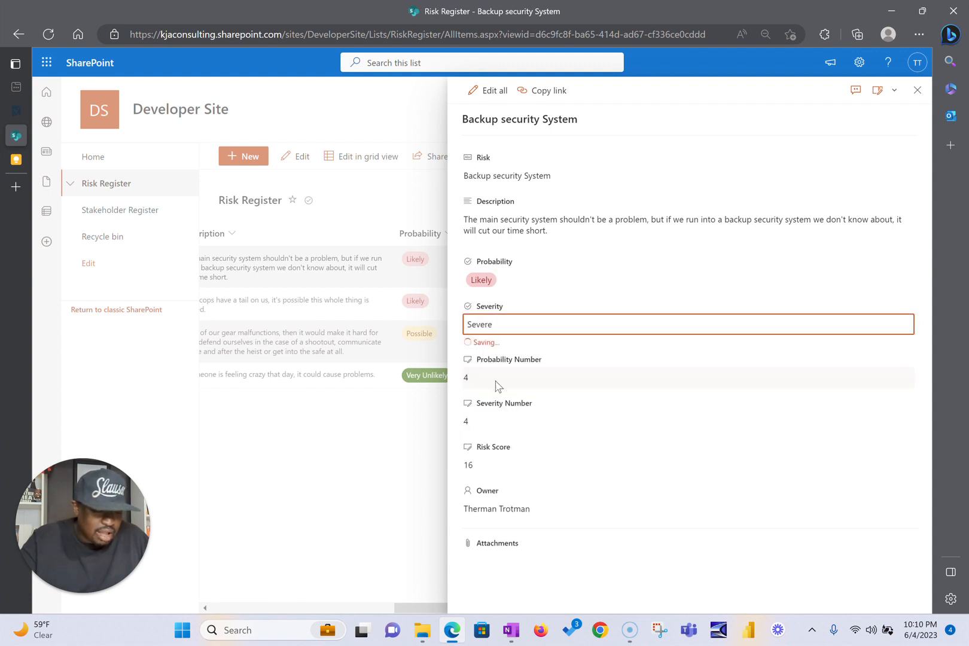
pyautogui.click(396, 490)
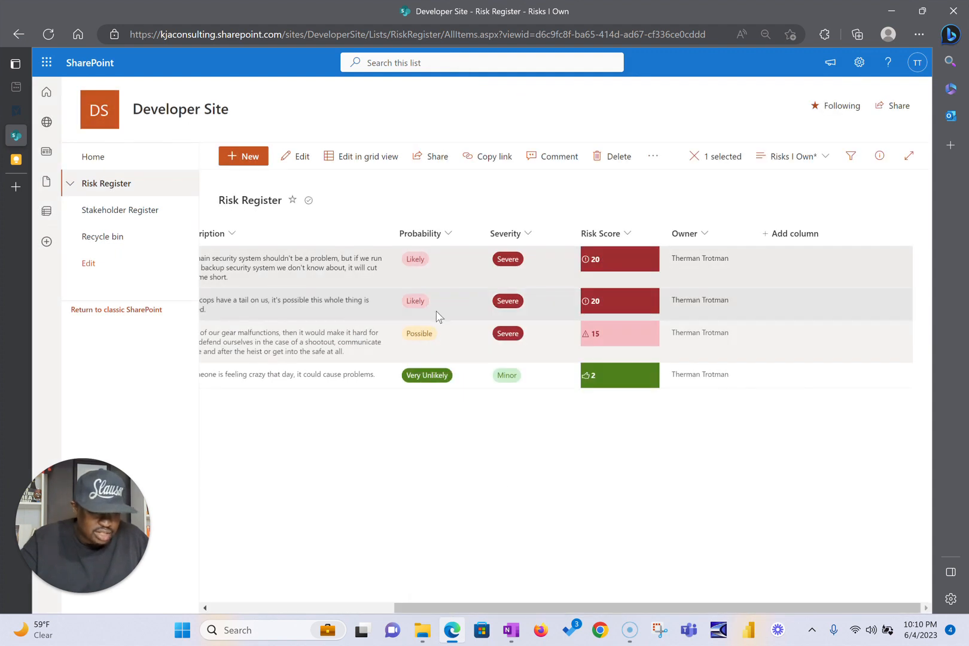
# Show the ID column in the Risks I Own view and place it before the Risk column.
pyautogui.moveTo(399, 604); pyautogui.dragTo(217, 604)
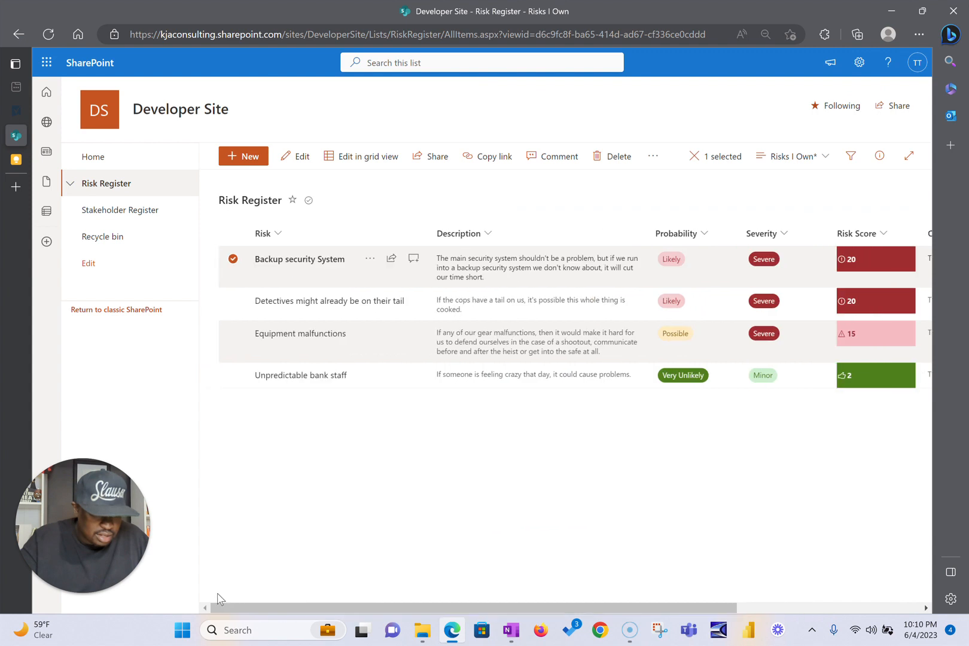
pyautogui.click(279, 235)
pyautogui.moveTo(296, 357)
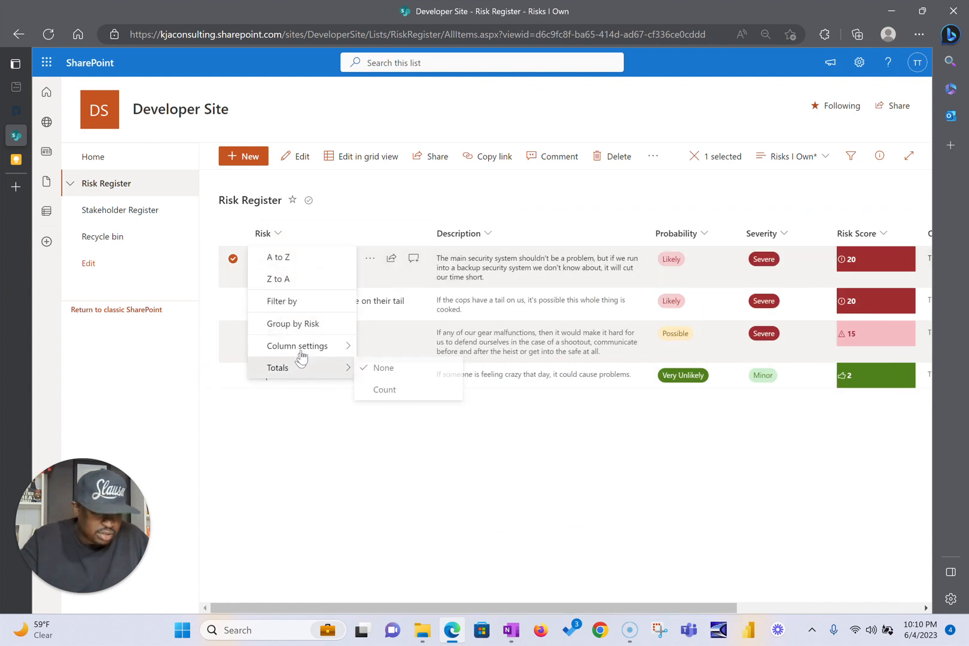
pyautogui.moveTo(323, 366)
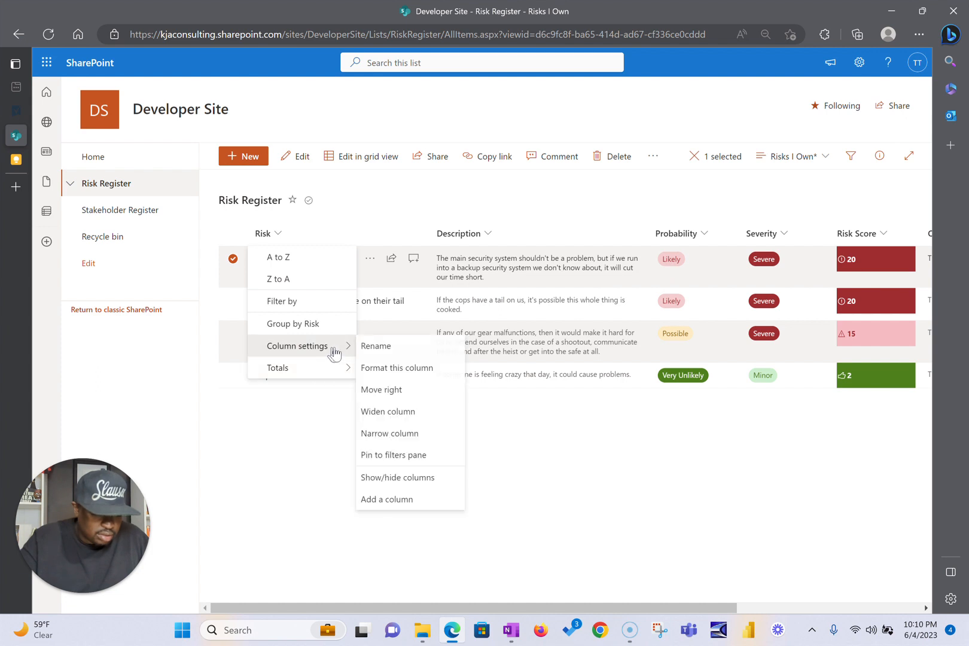
pyautogui.click(407, 480)
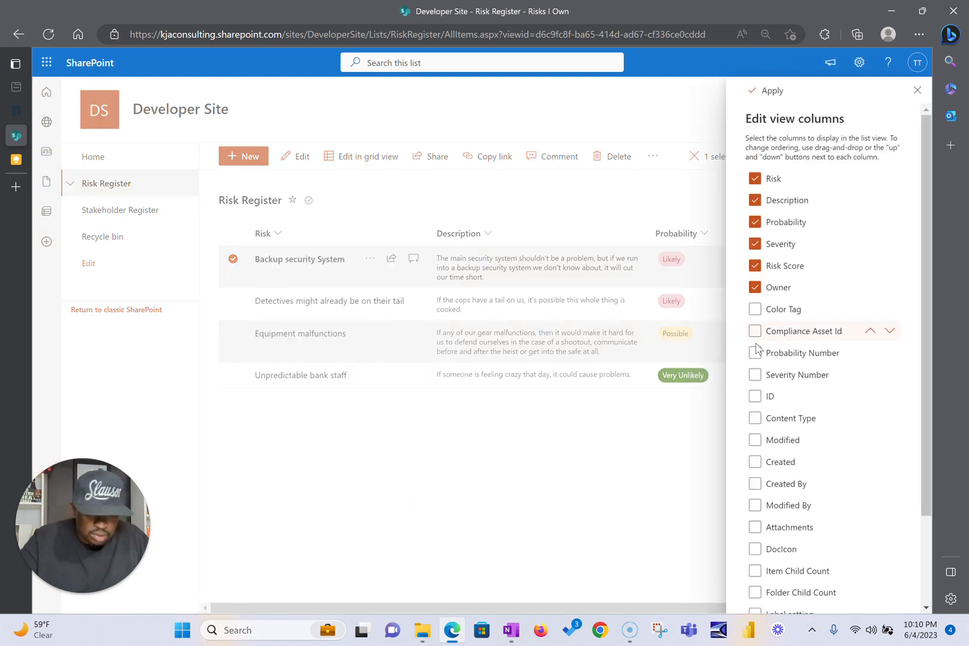
pyautogui.click(756, 395)
pyautogui.moveTo(772, 398); pyautogui.dragTo(775, 179)
pyautogui.click(764, 91)
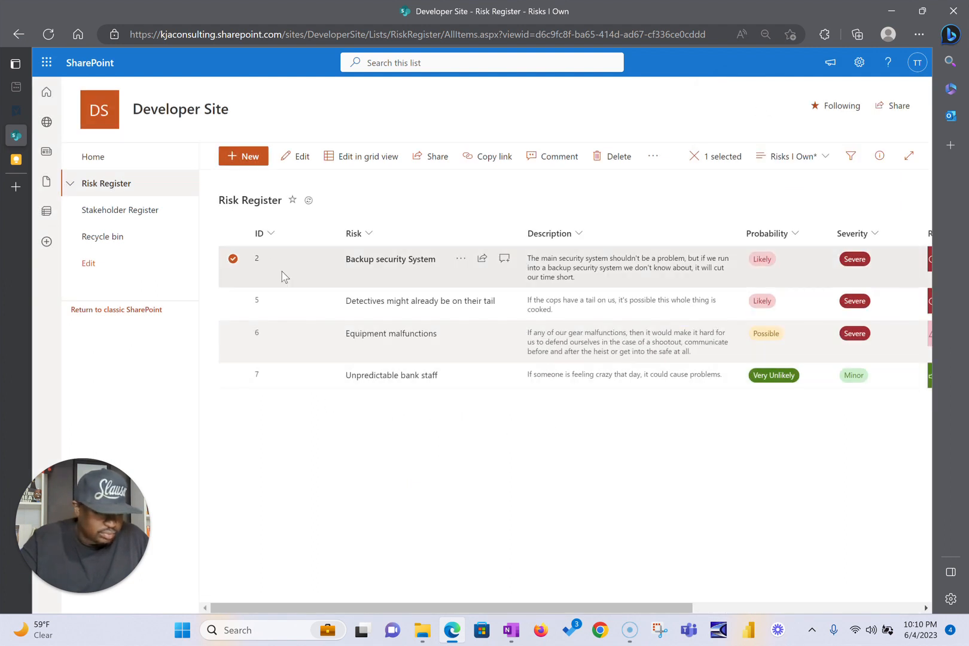
# Switch to the All Items view and show the ID column there, placed before the Risk column.
pyautogui.click(788, 157)
pyautogui.click(776, 245)
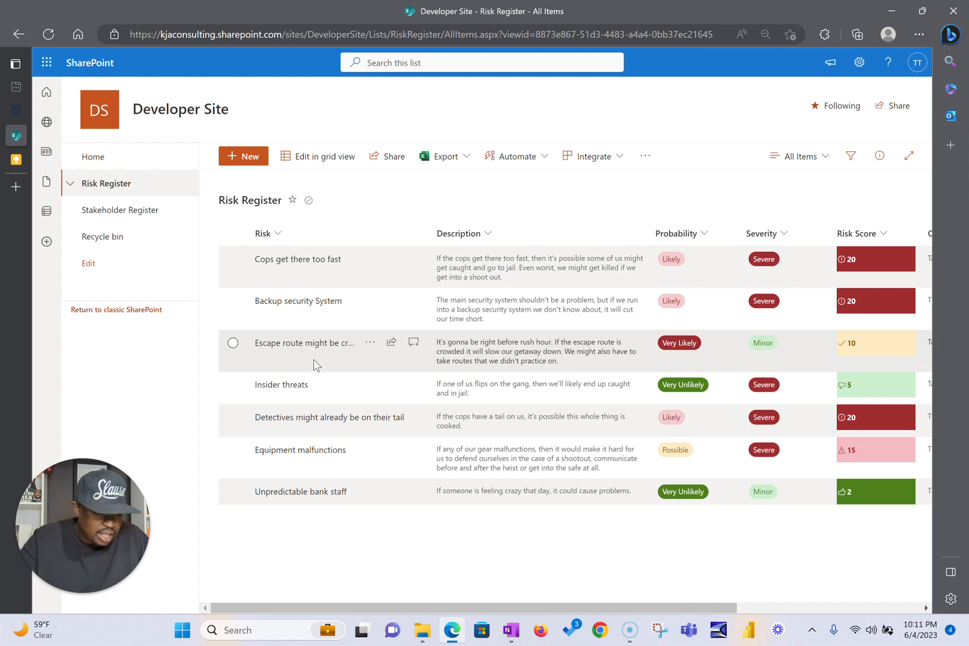
pyautogui.click(276, 233)
pyautogui.moveTo(307, 368)
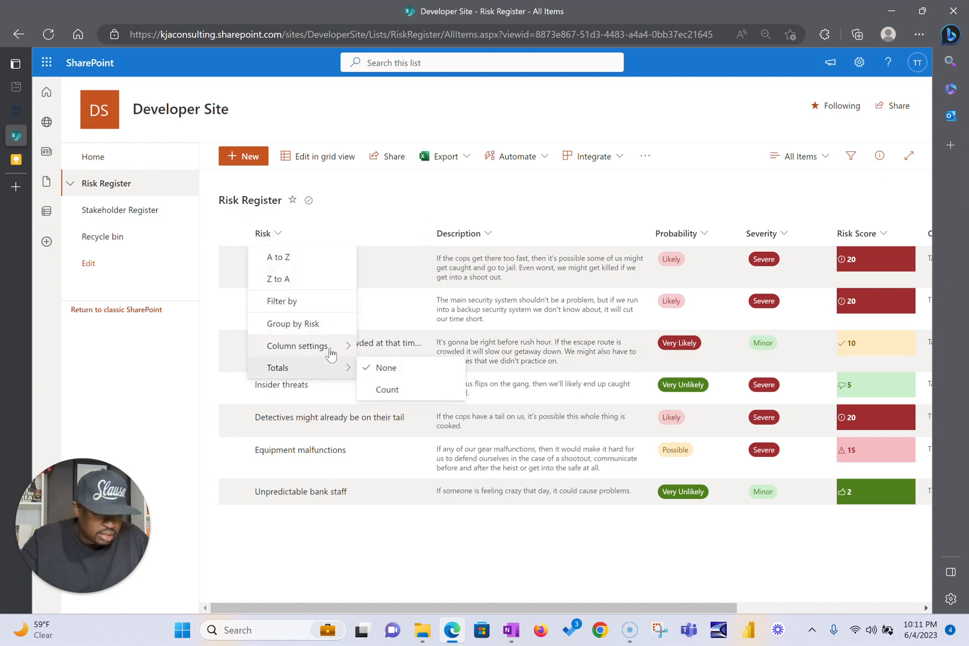
pyautogui.moveTo(329, 346)
pyautogui.click(393, 477)
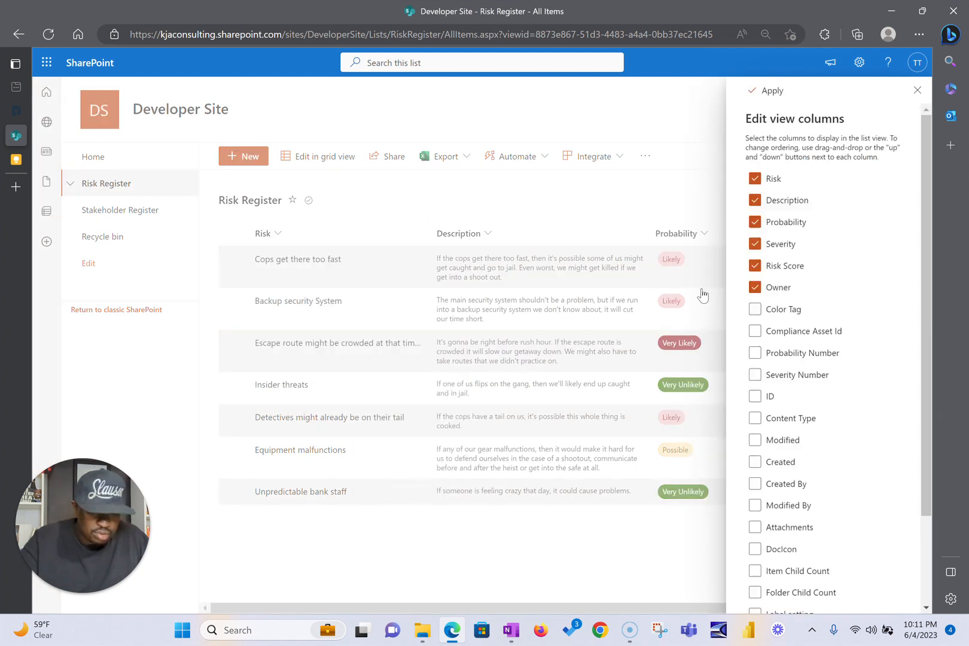
pyautogui.click(770, 392)
pyautogui.moveTo(777, 386); pyautogui.dragTo(775, 179)
pyautogui.click(772, 91)
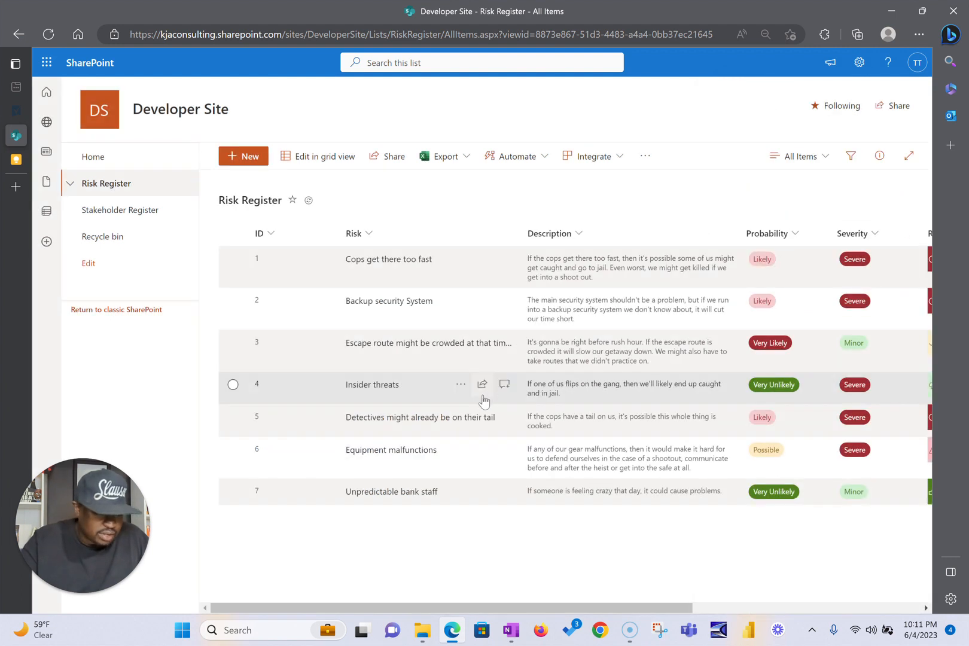
pyautogui.click(334, 308)
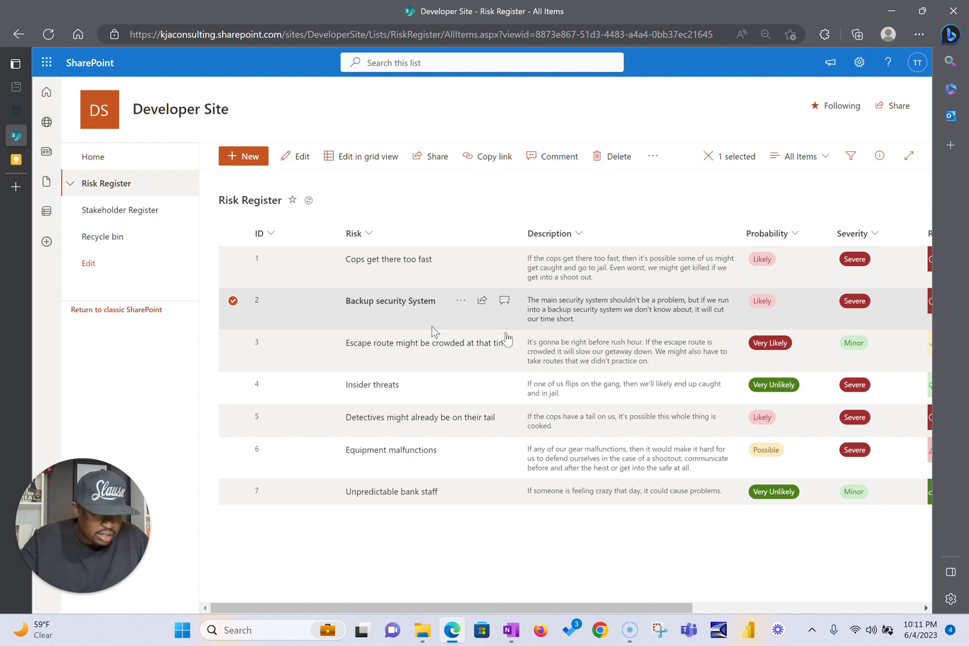
# Check the risk scores in the All Items view, and view the Risk Register through its High and Low views.
pyautogui.moveTo(688, 608); pyautogui.dragTo(826, 609)
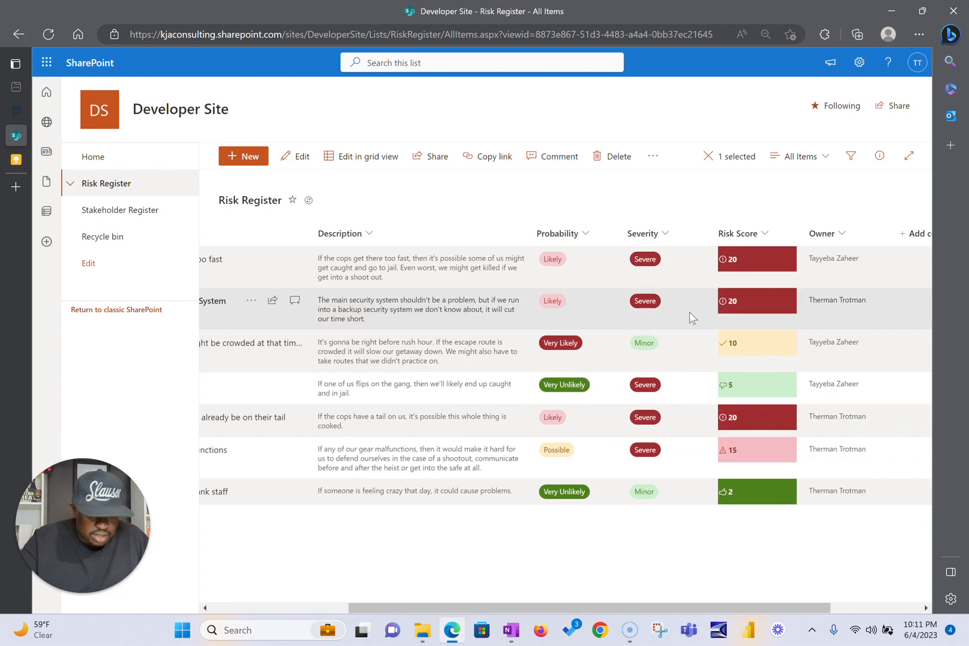
pyautogui.click(789, 159)
pyautogui.click(794, 289)
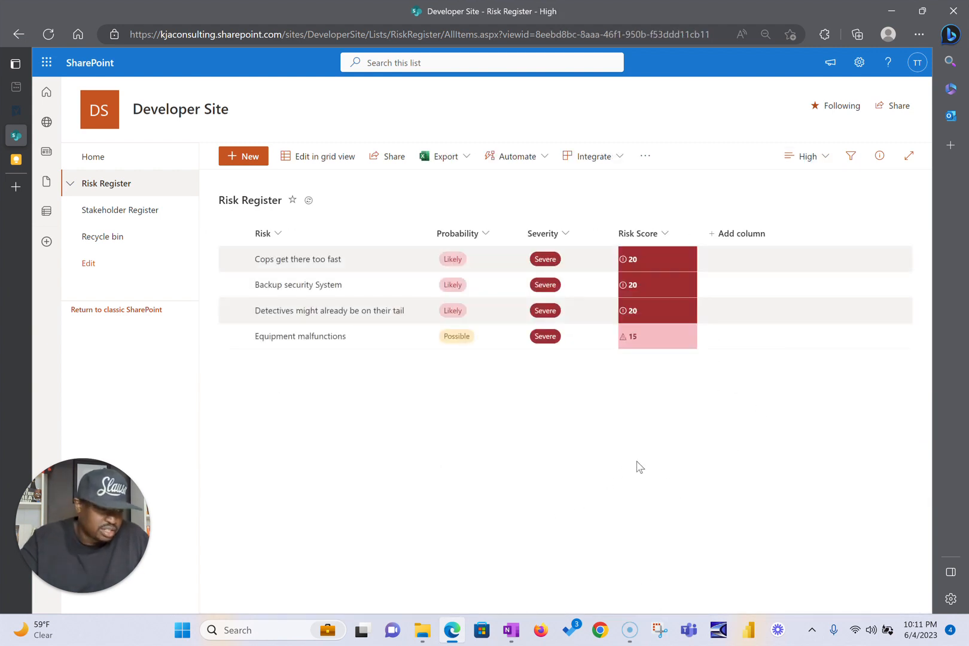
pyautogui.click(804, 156)
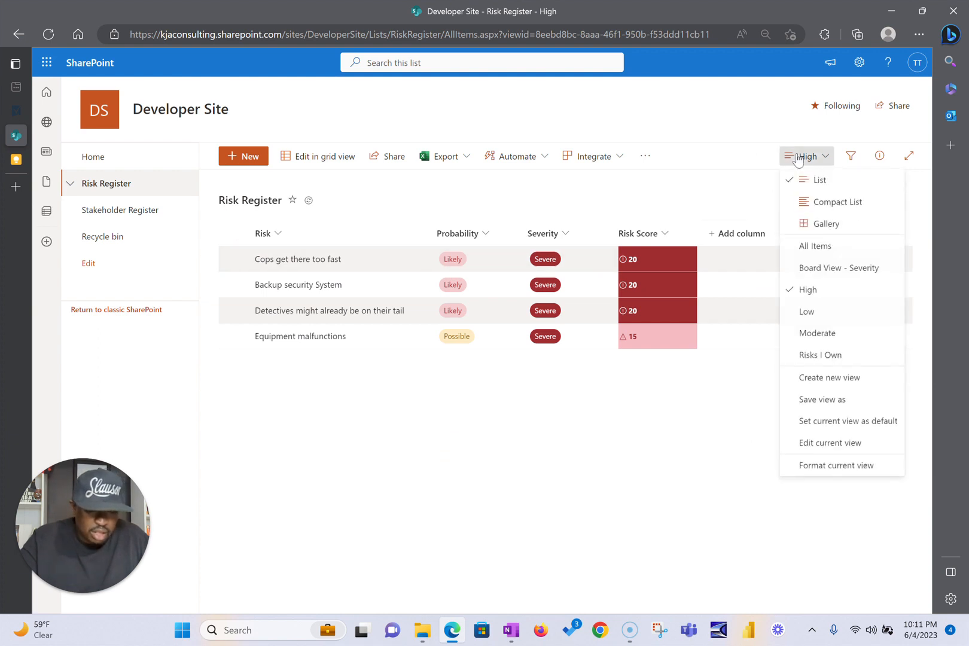
pyautogui.click(807, 313)
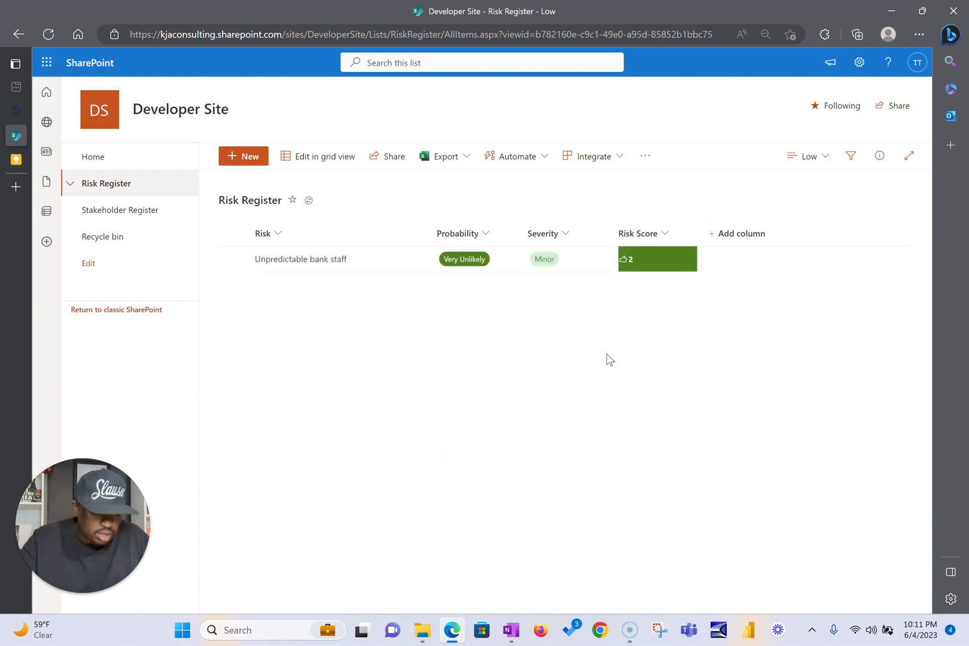
# Switch to the Board View - Severity view and move the "Cops get there too fast" card from Severe to Major.
pyautogui.click(824, 156)
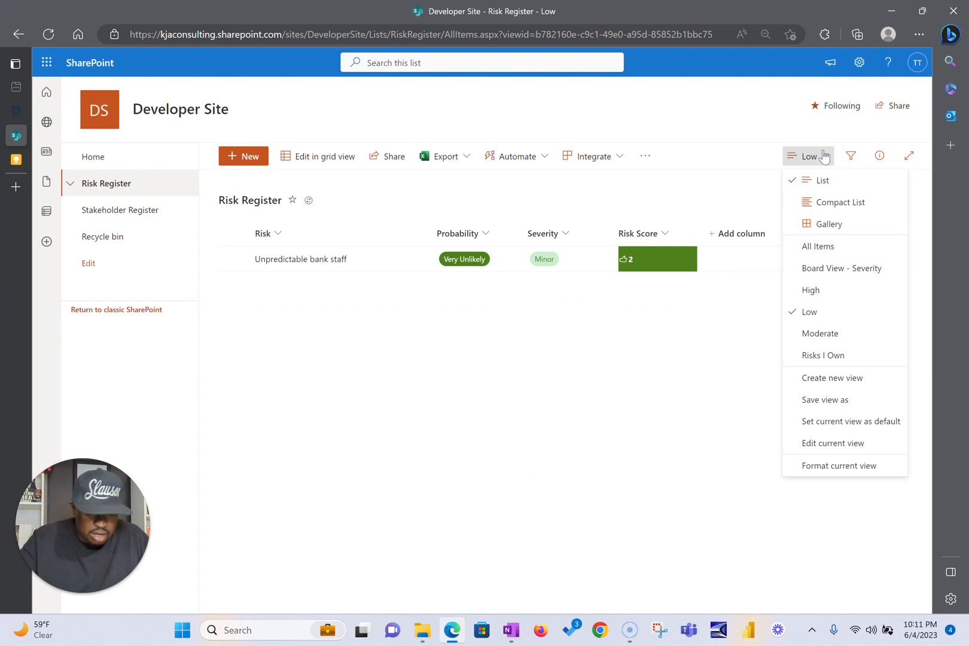
pyautogui.click(832, 278)
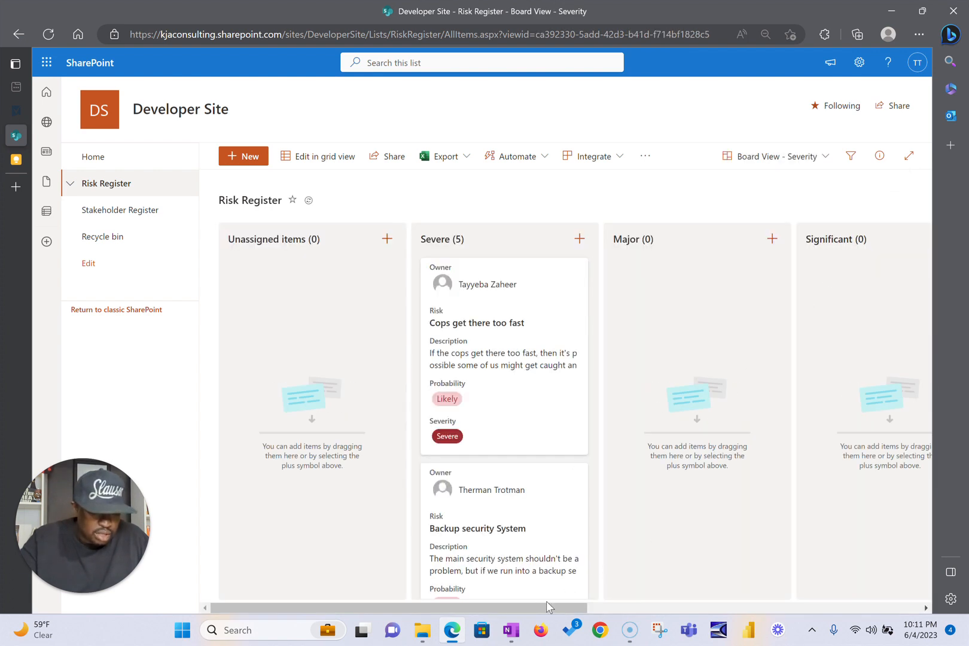
pyautogui.moveTo(555, 606); pyautogui.dragTo(634, 622)
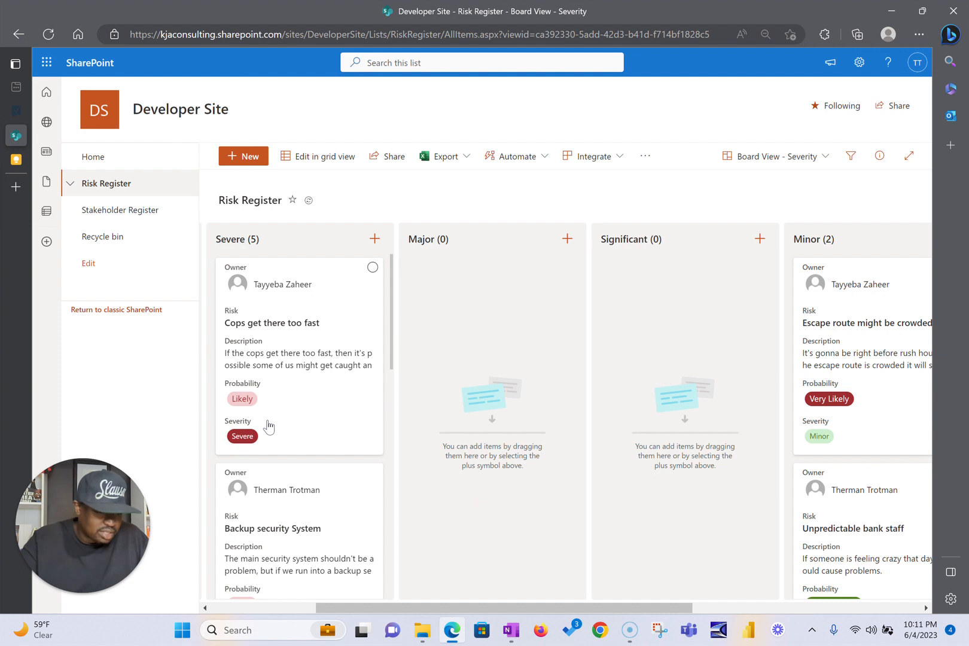
pyautogui.moveTo(274, 421); pyautogui.dragTo(475, 414)
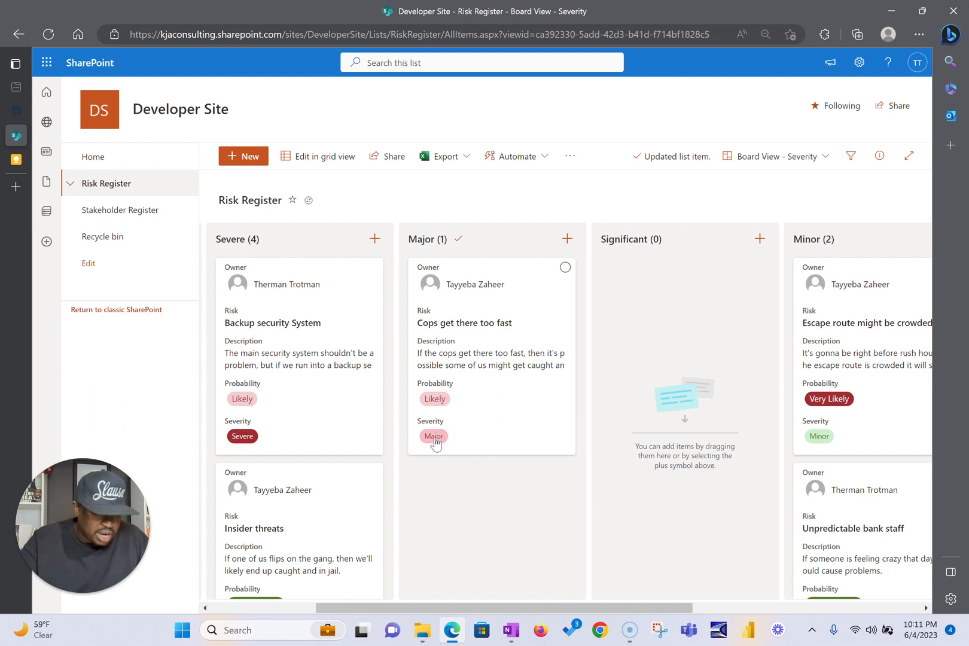
# Return to the All Items view and check the Severity and Risk Score of the "Cops get there too fast" risk.
pyautogui.click(767, 156)
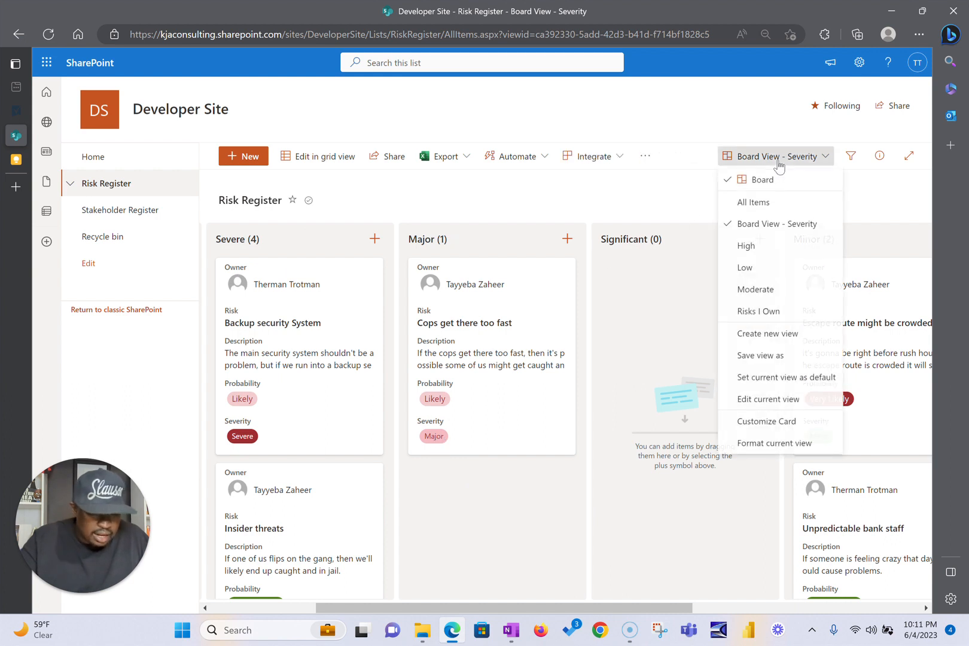
pyautogui.click(766, 212)
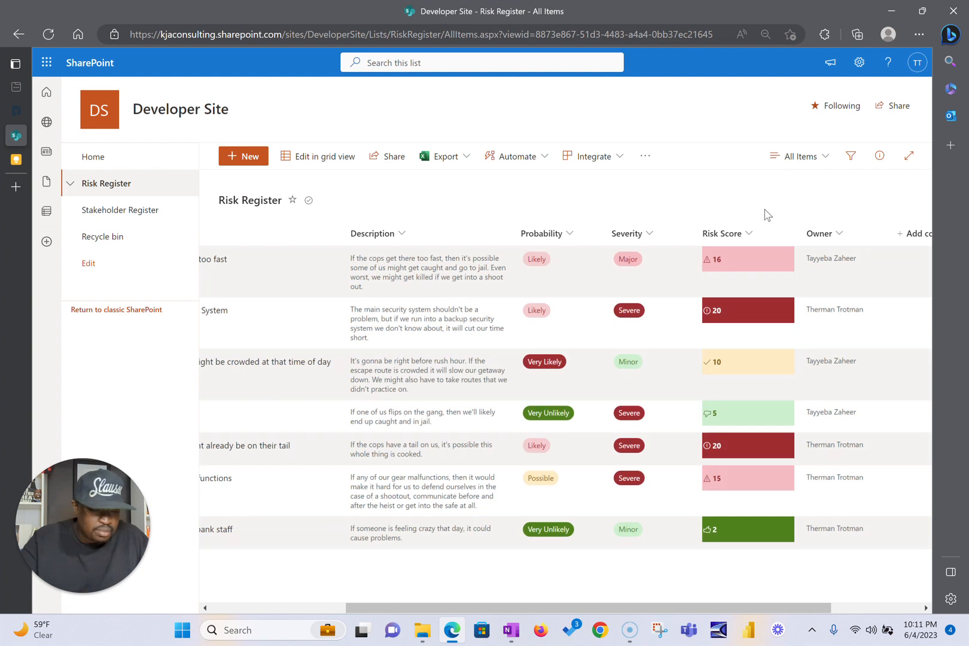
pyautogui.moveTo(511, 605); pyautogui.dragTo(306, 601)
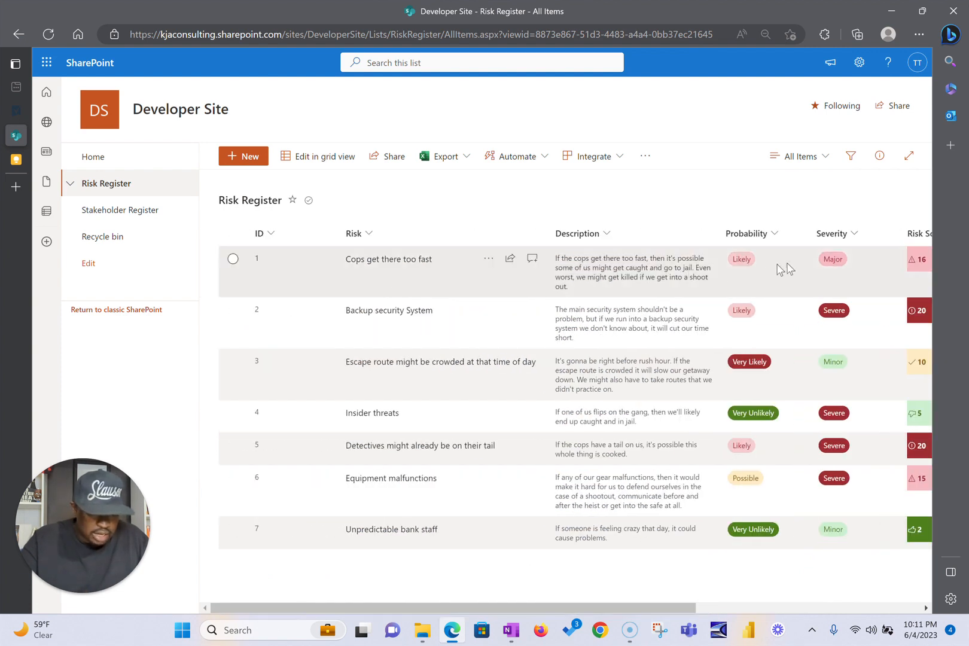
pyautogui.moveTo(677, 607); pyautogui.dragTo(849, 607)
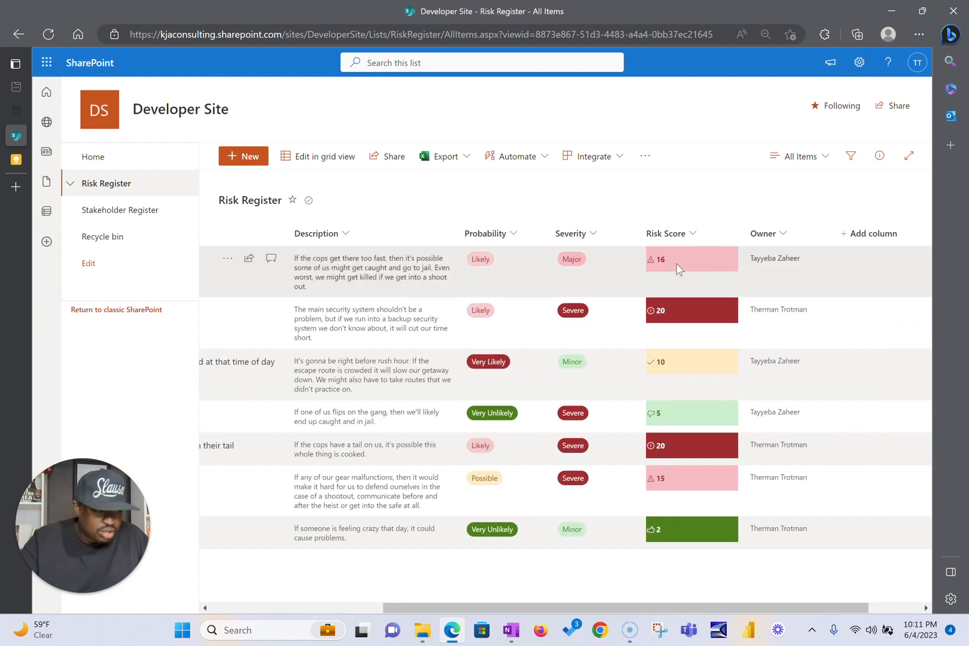
# Look through the risks in the Moderate and High views and return to the All Items view.
pyautogui.click(799, 157)
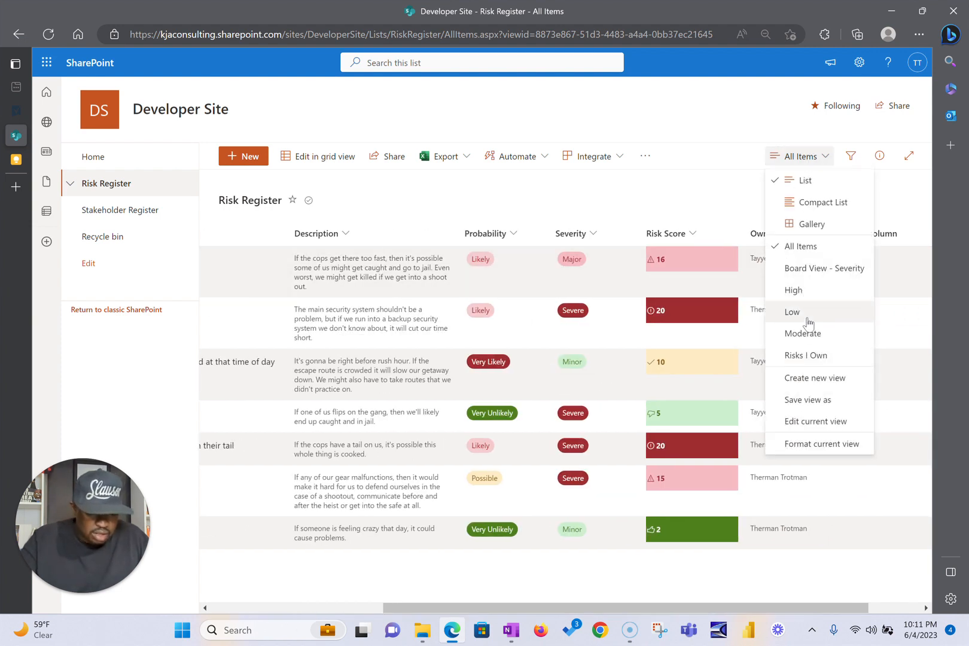
pyautogui.click(806, 339)
pyautogui.click(805, 157)
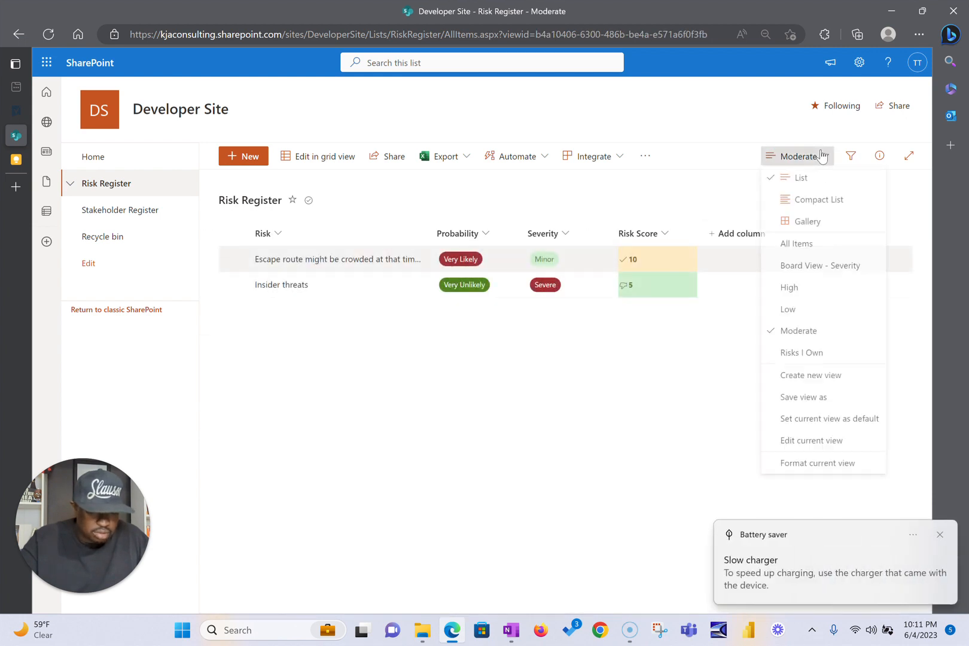
pyautogui.click(805, 290)
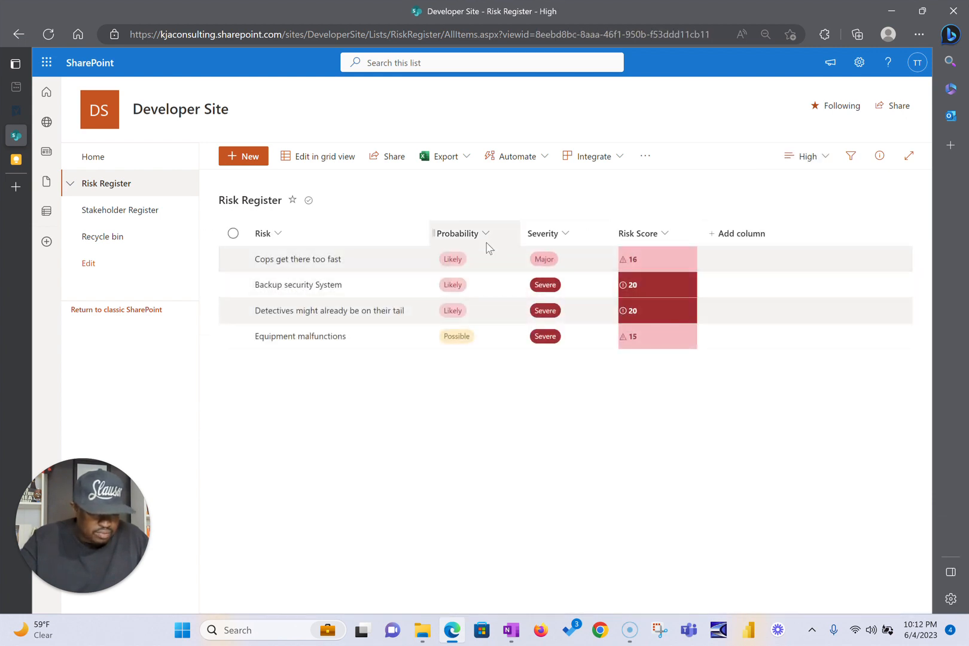
pyautogui.click(806, 156)
pyautogui.click(807, 247)
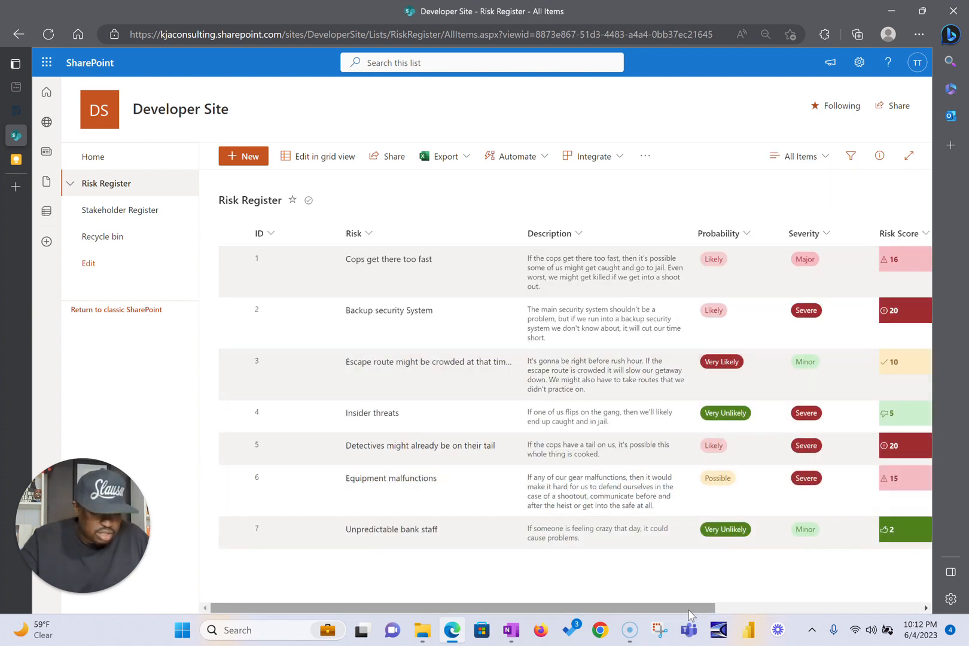
pyautogui.moveTo(689, 614); pyautogui.dragTo(702, 615)
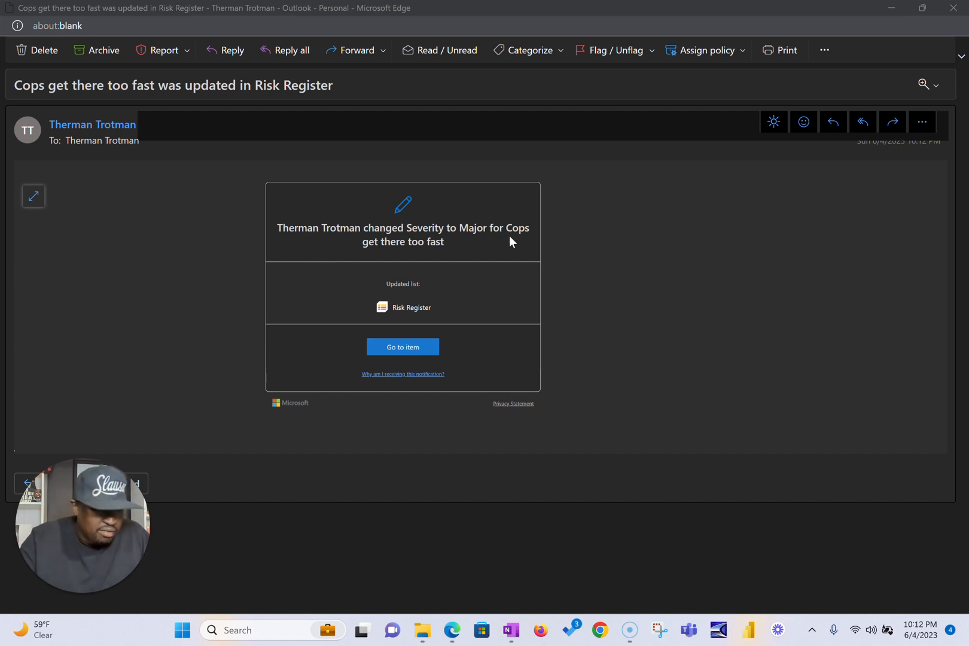
# Open the "Cops get there too fast" item from its update notification e-mail and go to the Developer Site home page.
pyautogui.click(419, 356)
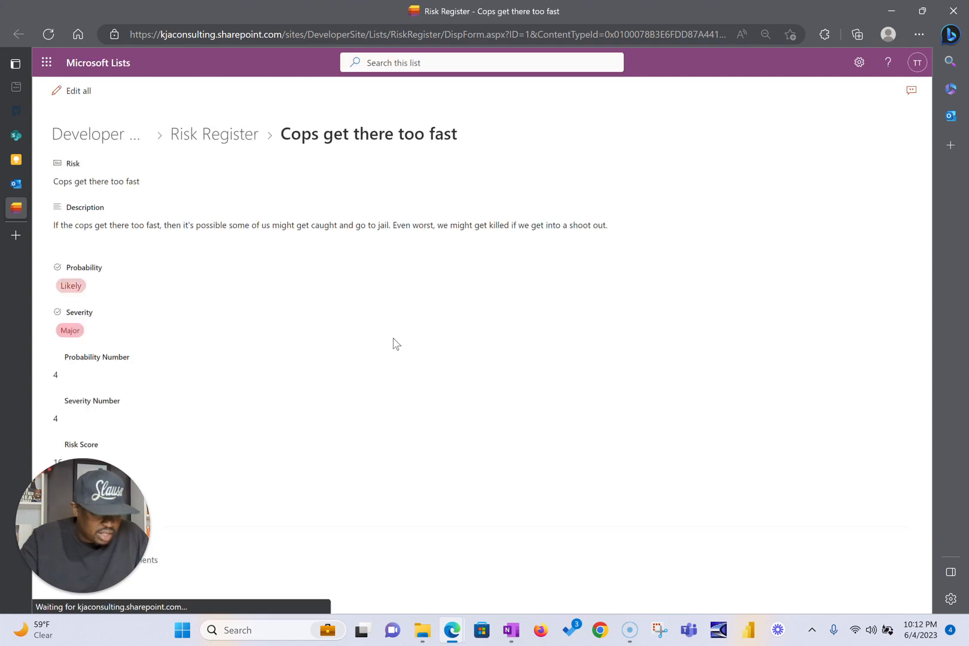
pyautogui.moveTo(86, 549); pyautogui.dragTo(625, 549)
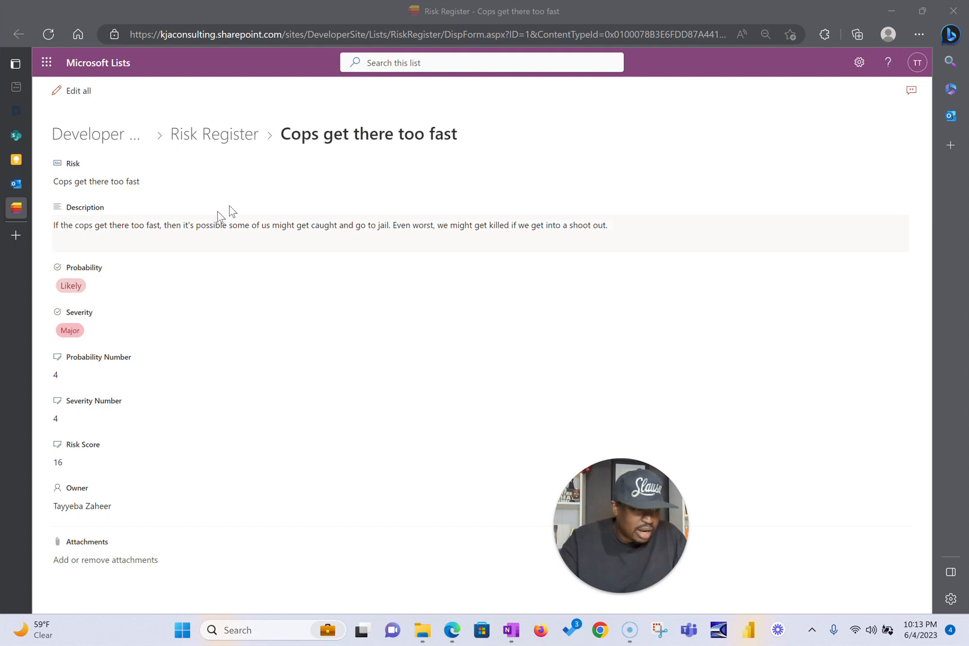
pyautogui.click(110, 142)
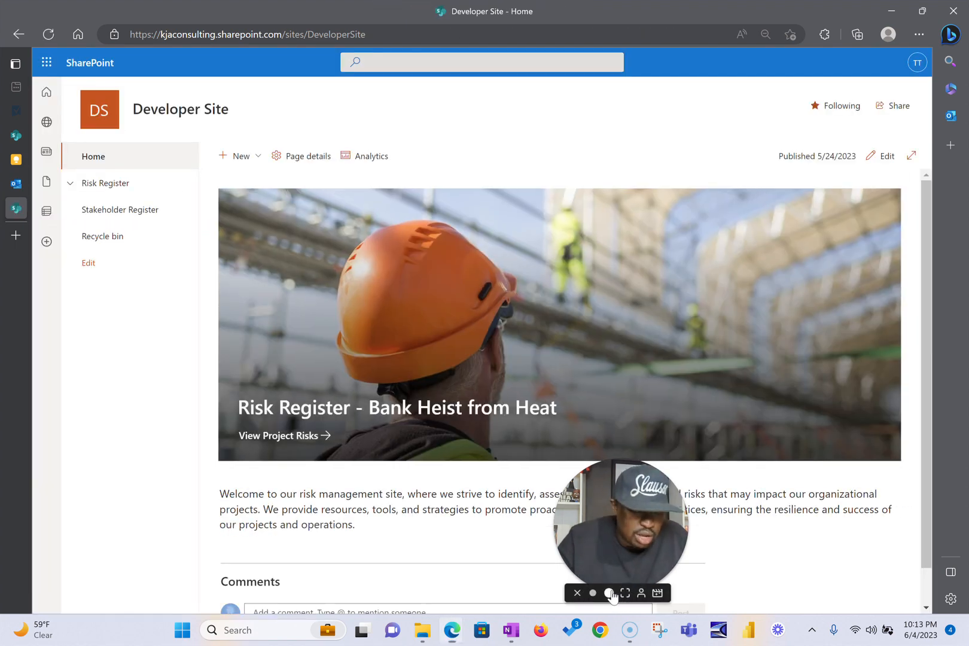
pyautogui.click(609, 593)
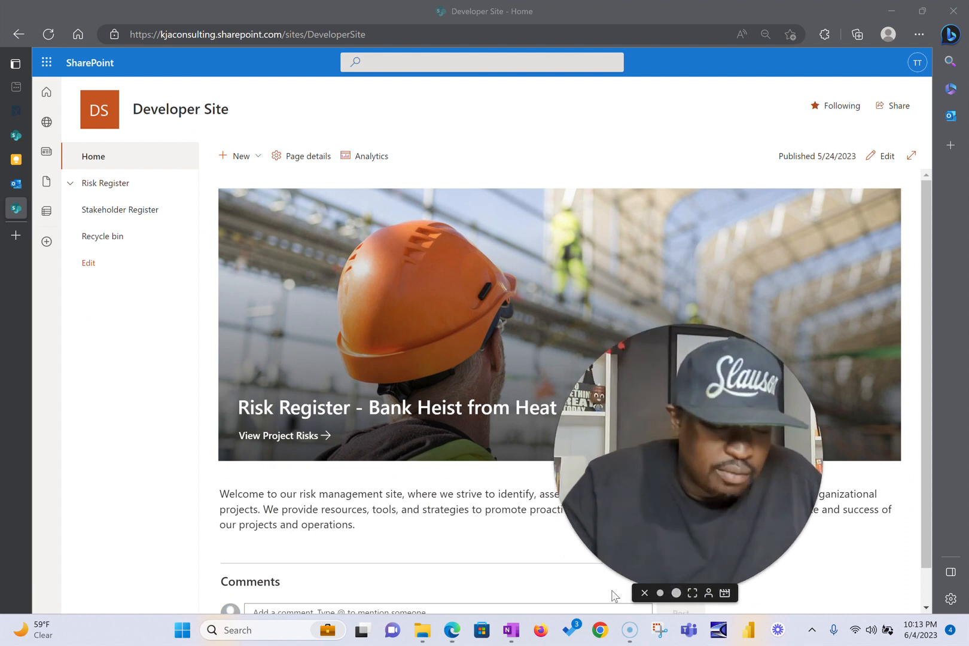
pyautogui.moveTo(630, 516); pyautogui.dragTo(545, 325)
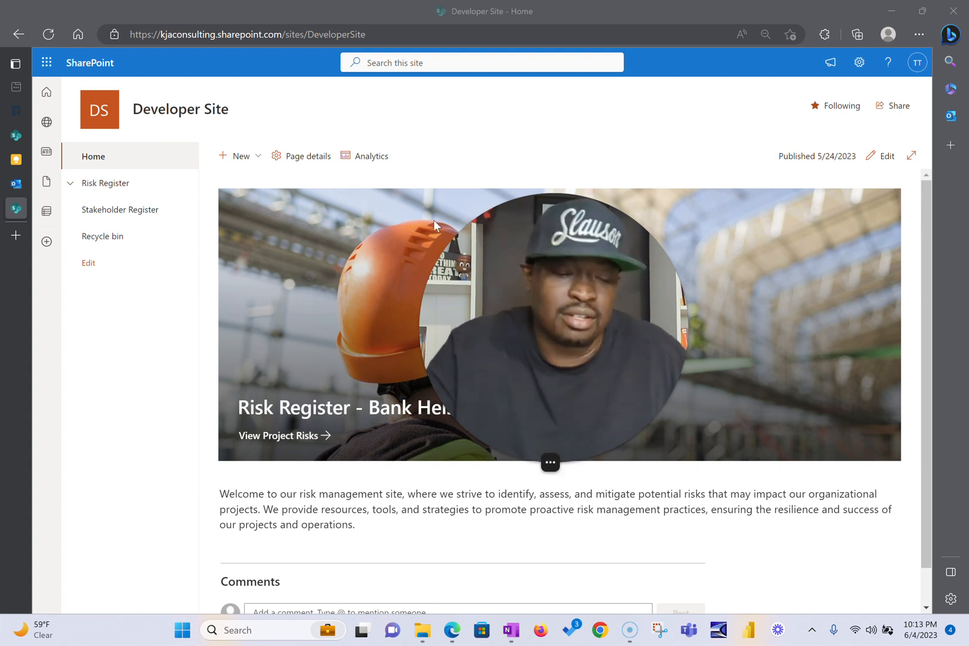
pyautogui.moveTo(521, 438)
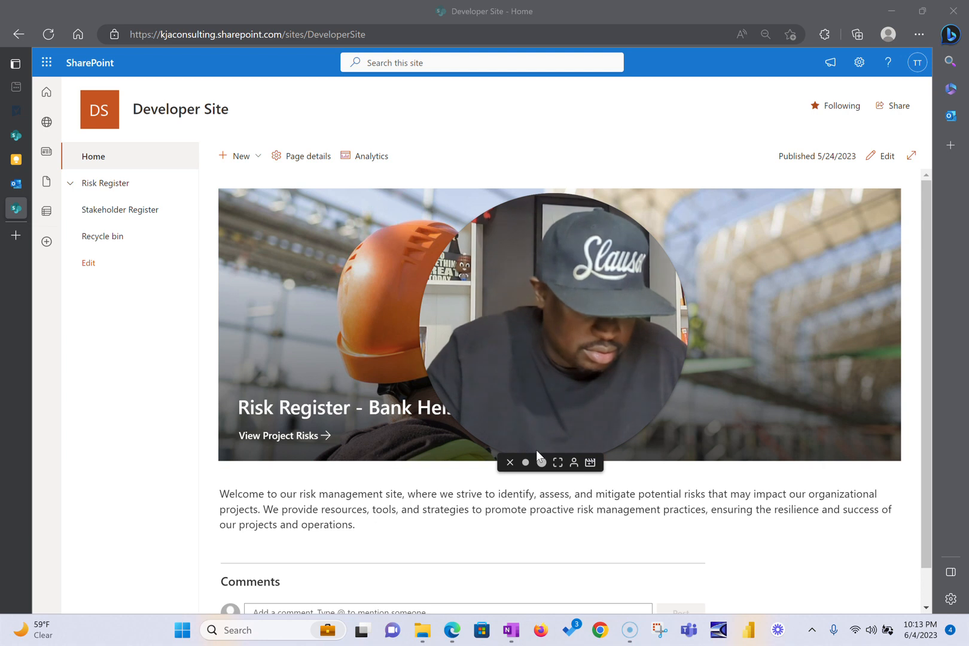